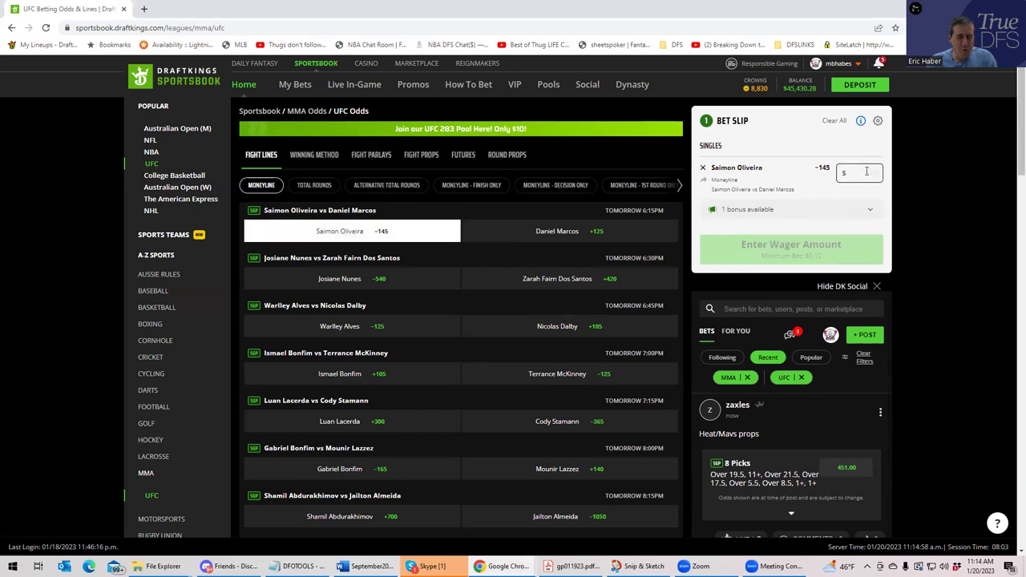
Set a $180 stake on the Saimon Oliveira moneyline bet in the bet slip
type("180")
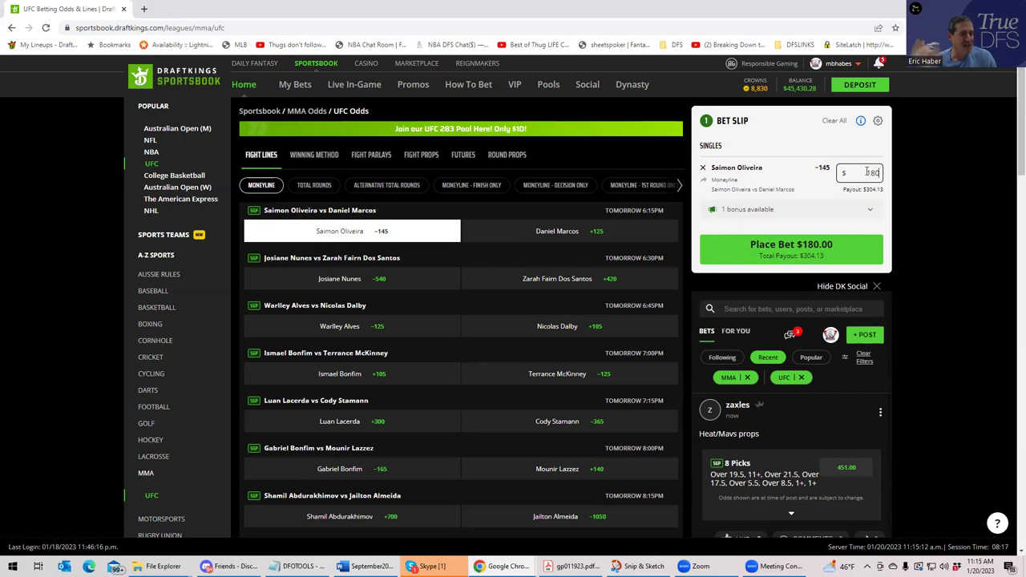
left_click(809, 187)
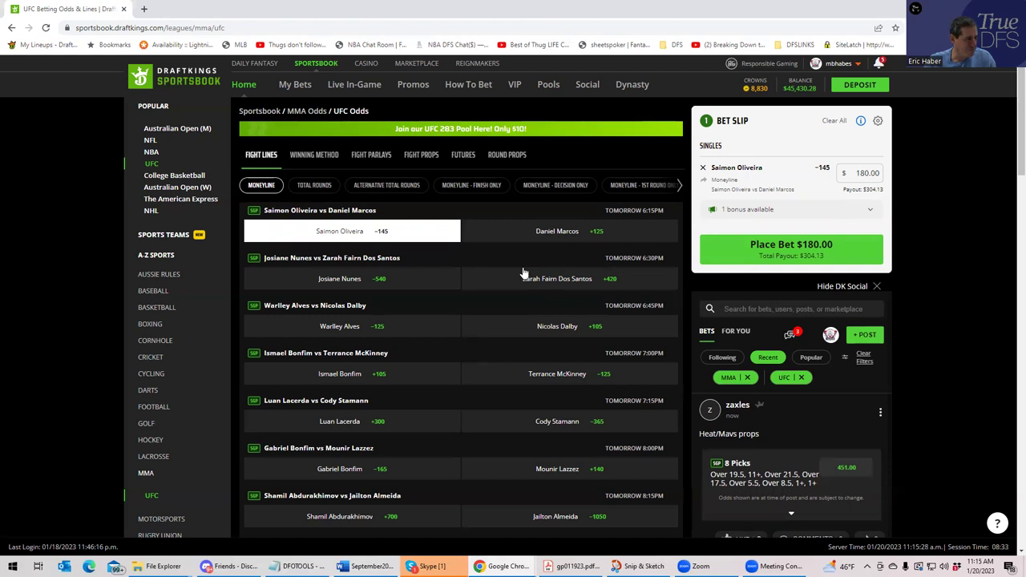
Open the Josiane Nunes vs Zarah Fairn Dos Santos fight and examine its fight lines and winning method odds
left_click(367, 258)
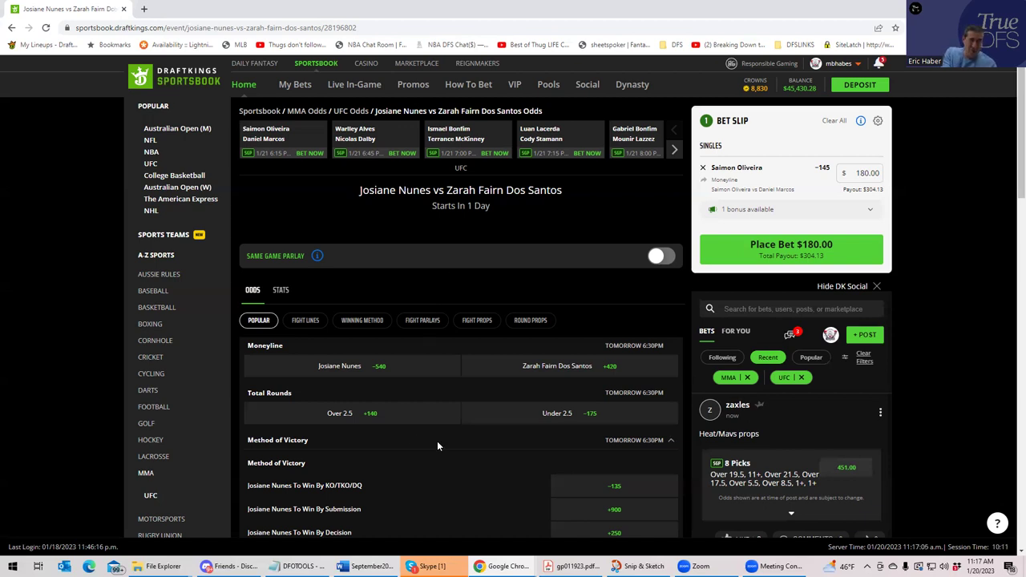
scroll(445, 442, "down", 1)
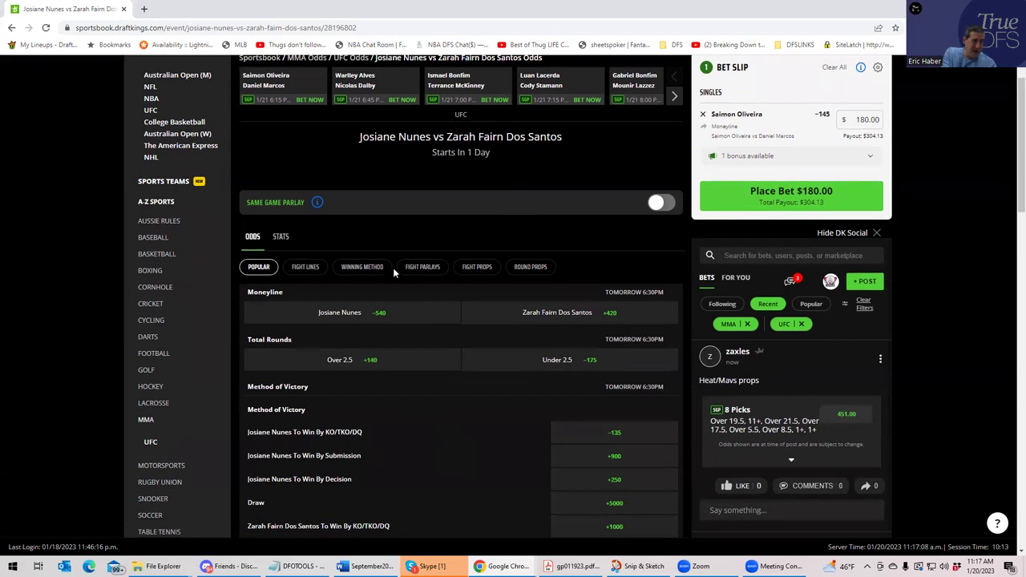
left_click(305, 267)
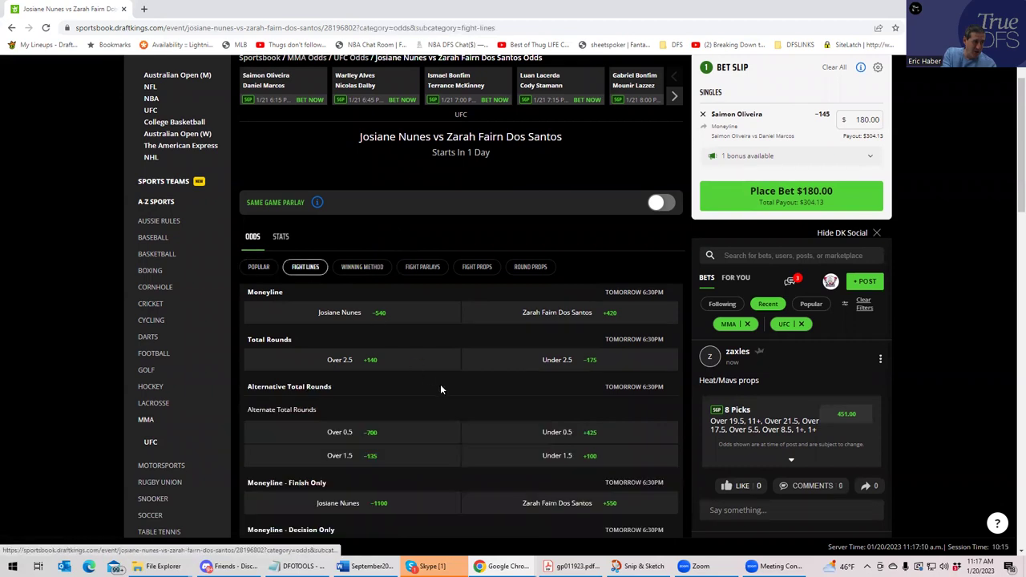
scroll(447, 380, "down", 2)
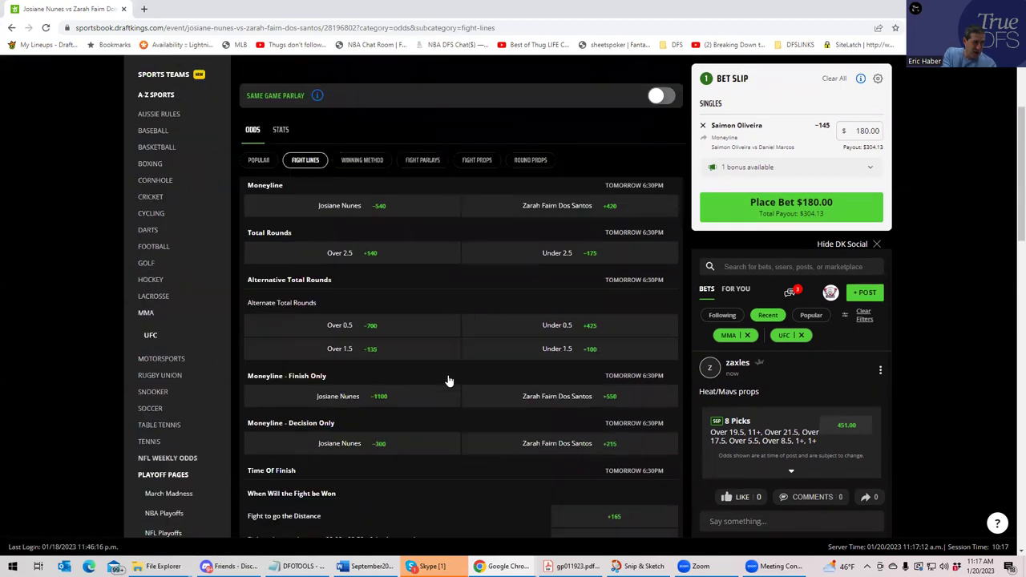
scroll(449, 379, "down", 1)
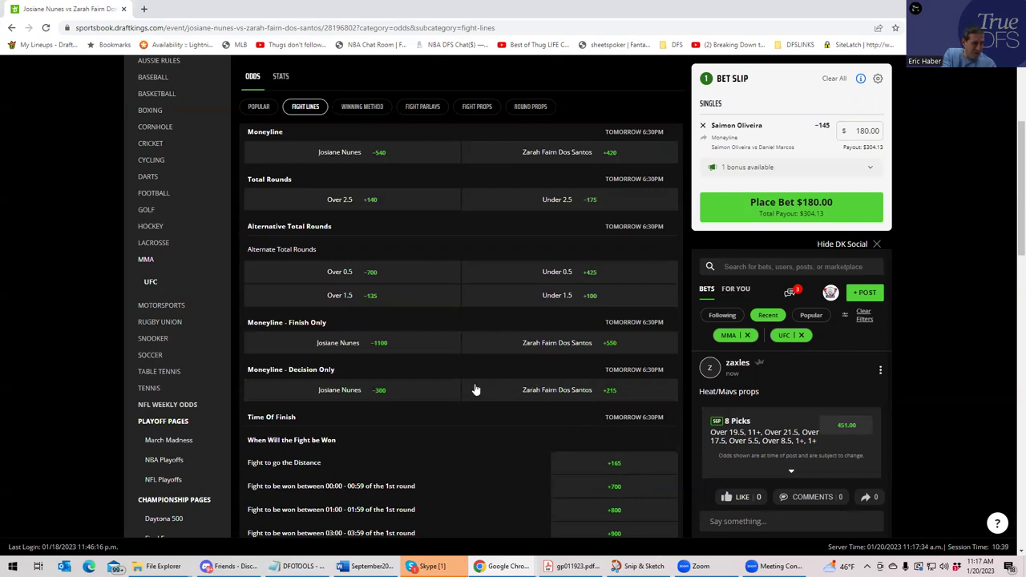
scroll(489, 369, "up", 2)
left_click(367, 270)
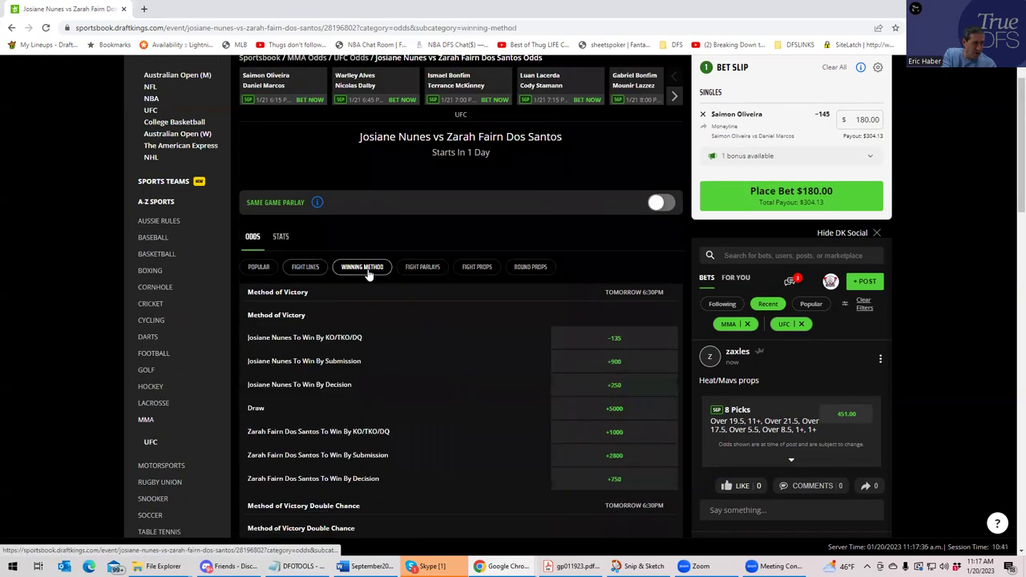
scroll(442, 412, "down", 1)
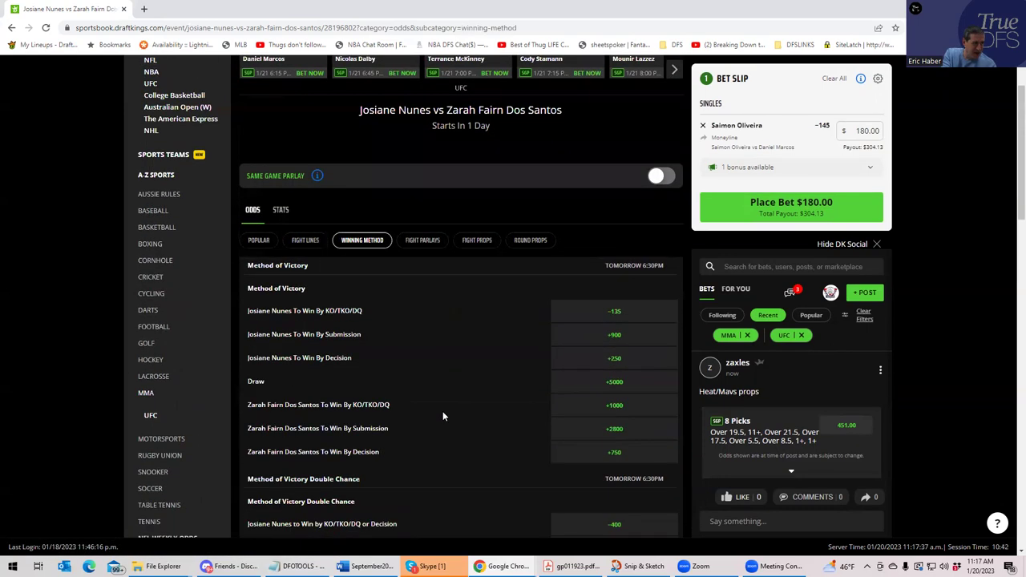
scroll(443, 416, "down", 1)
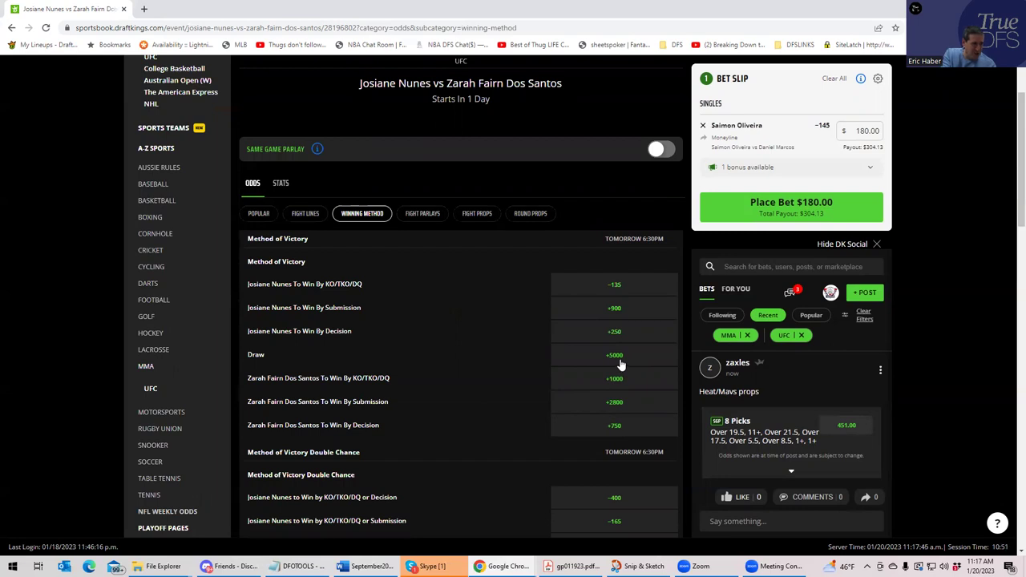
Add Over 2.5 total rounds from the Nunes vs Fairn Dos Santos fight lines to the bet slip with a $180 stake
left_click(303, 217)
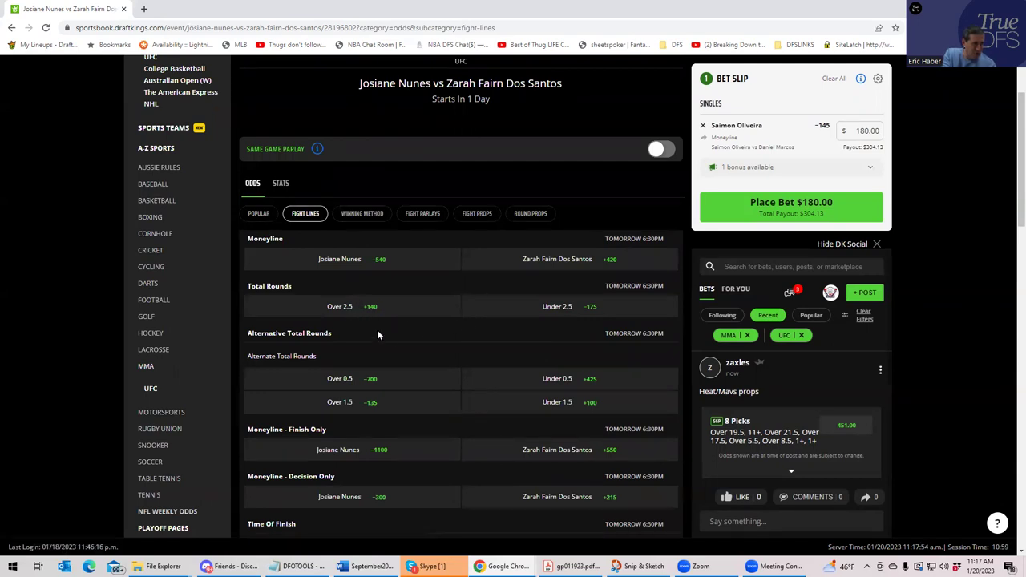
scroll(403, 364, "down", 2)
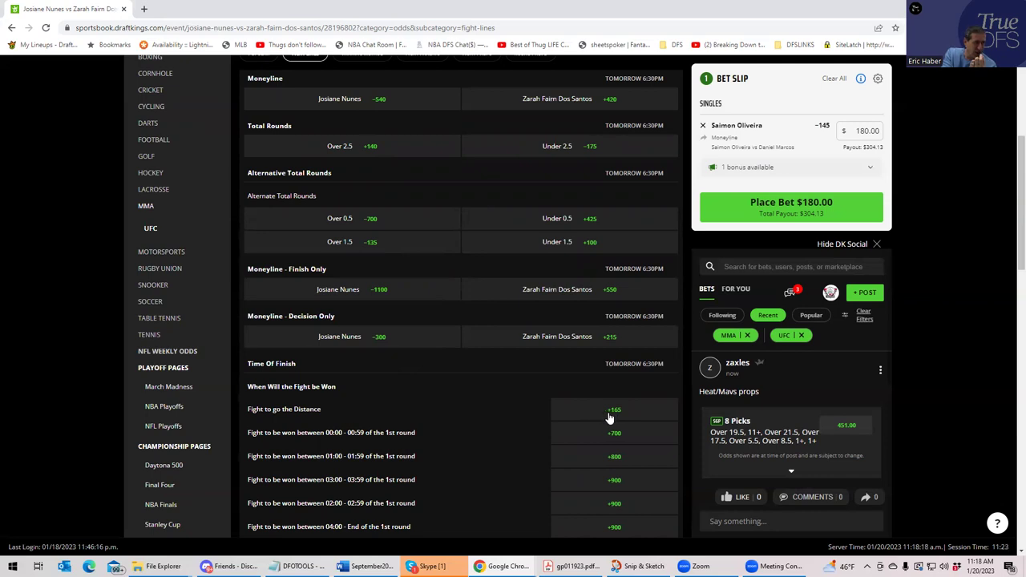
left_click(360, 147)
left_click(864, 202)
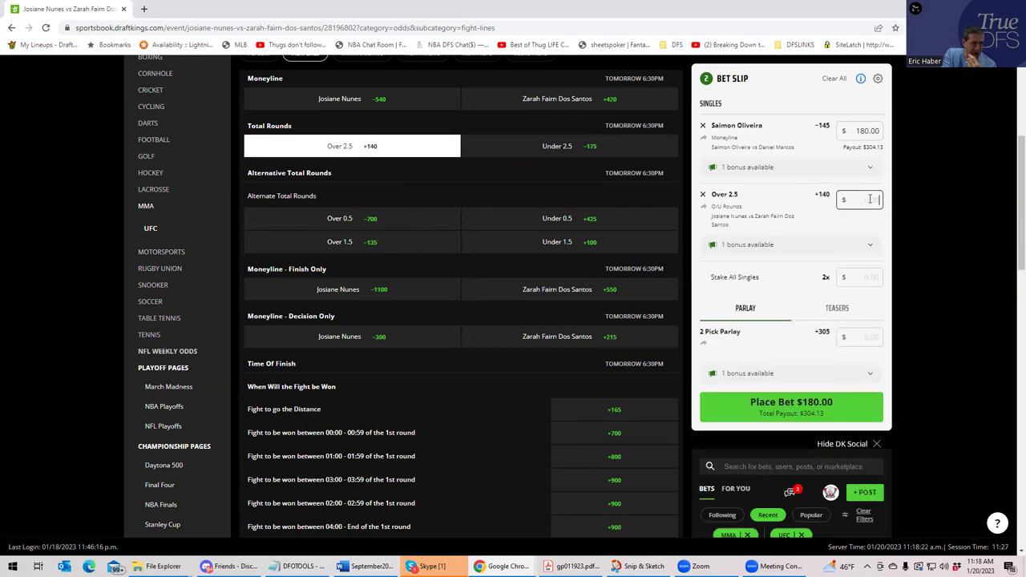
type("1")
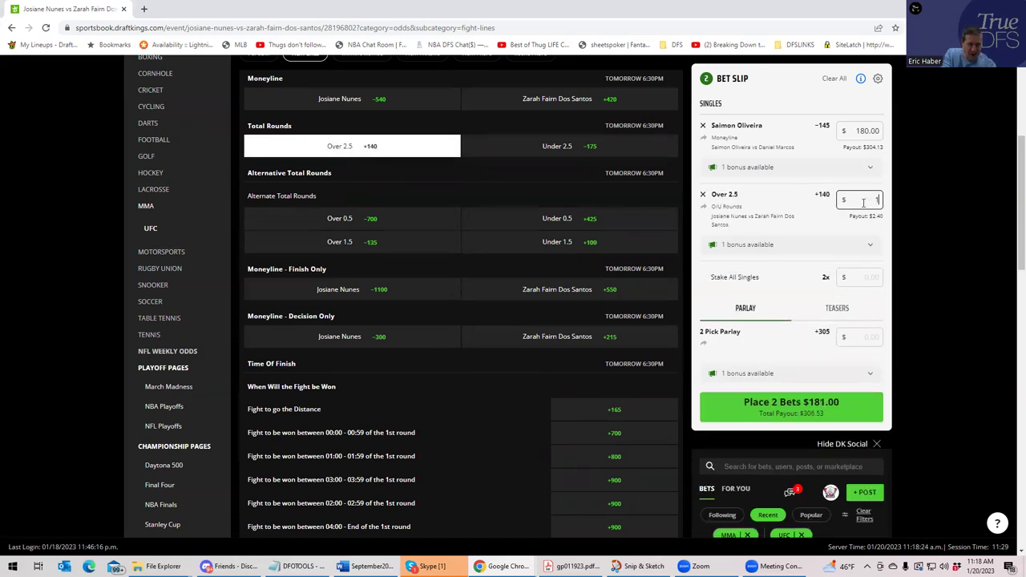
type("80")
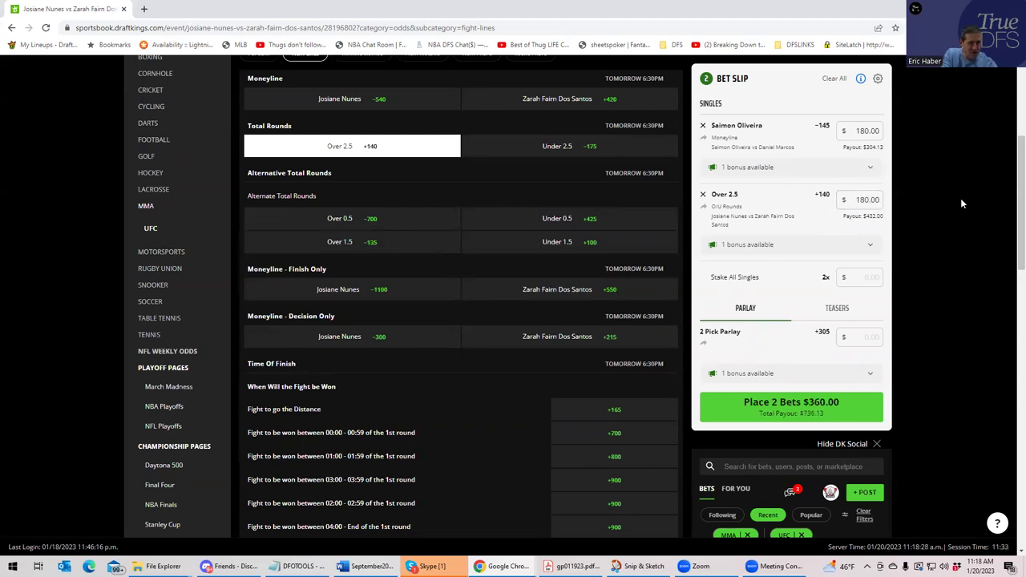
Open the Warlley Alves vs Nicolas Dalby fight and examine its popular, winning method, fight parlay and fight prop odds
scroll(978, 182, "up", 3)
scroll(973, 166, "up", 1)
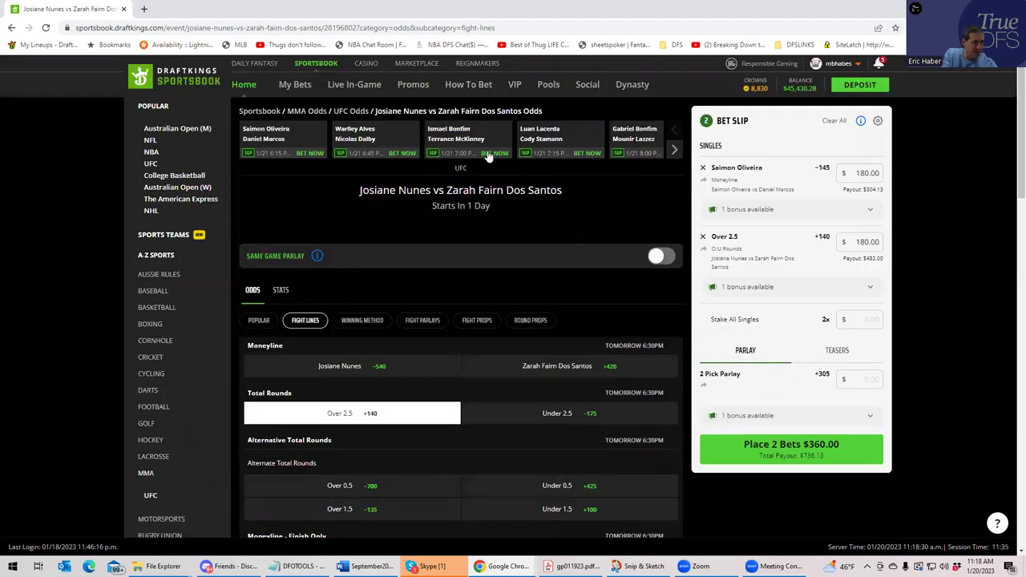
left_click(360, 140)
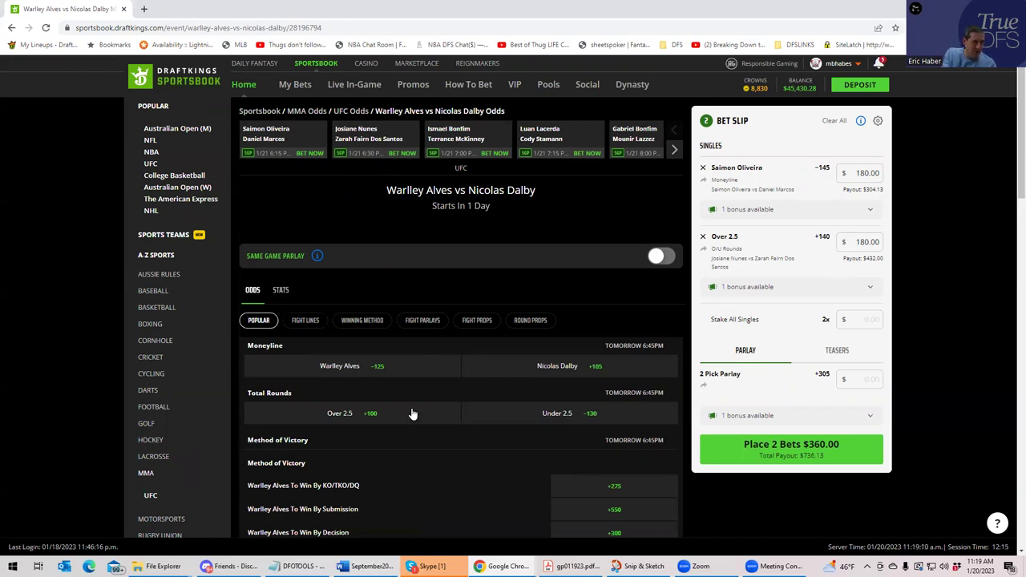
scroll(417, 390, "down", 2)
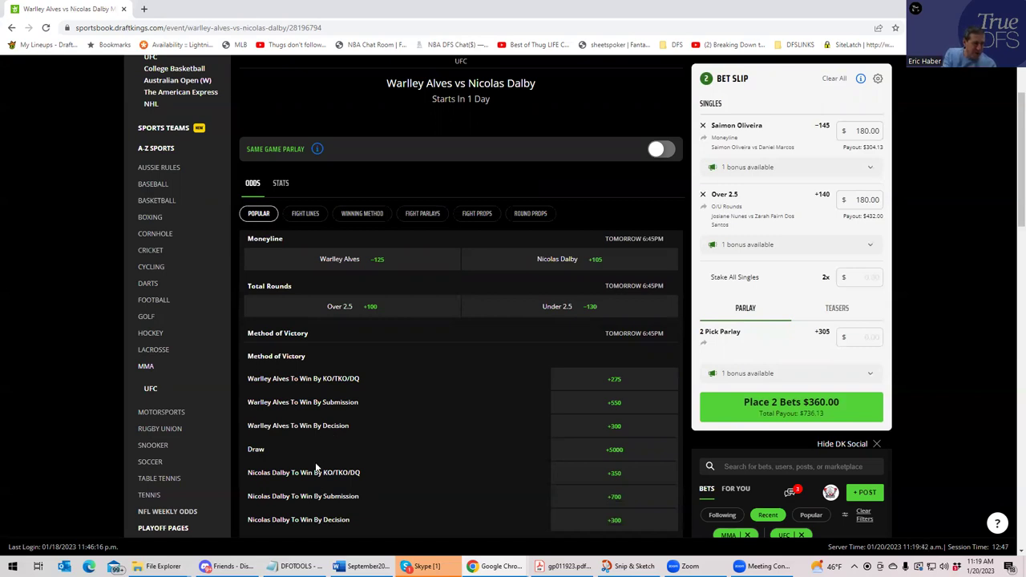
left_click(364, 217)
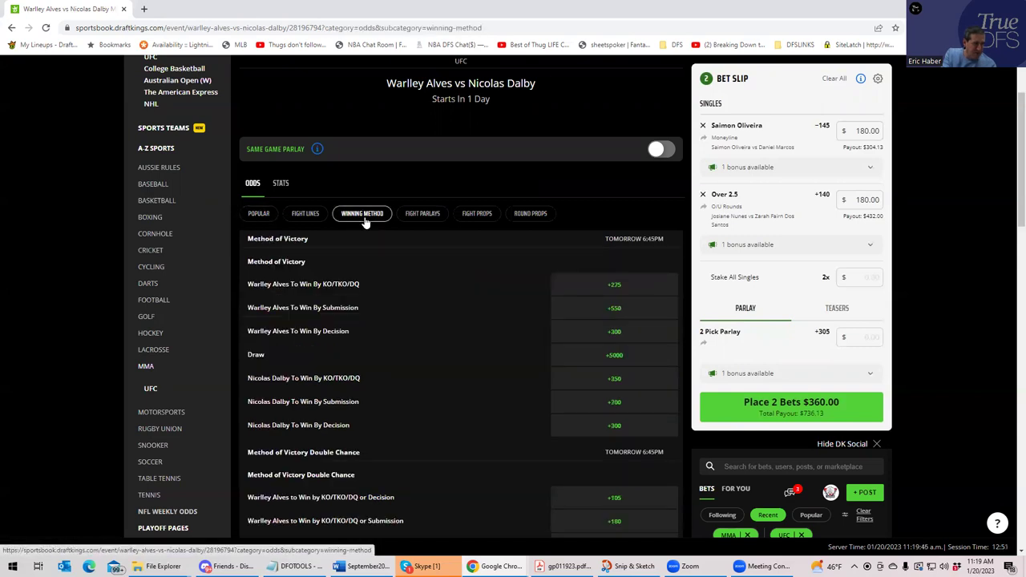
left_click(425, 217)
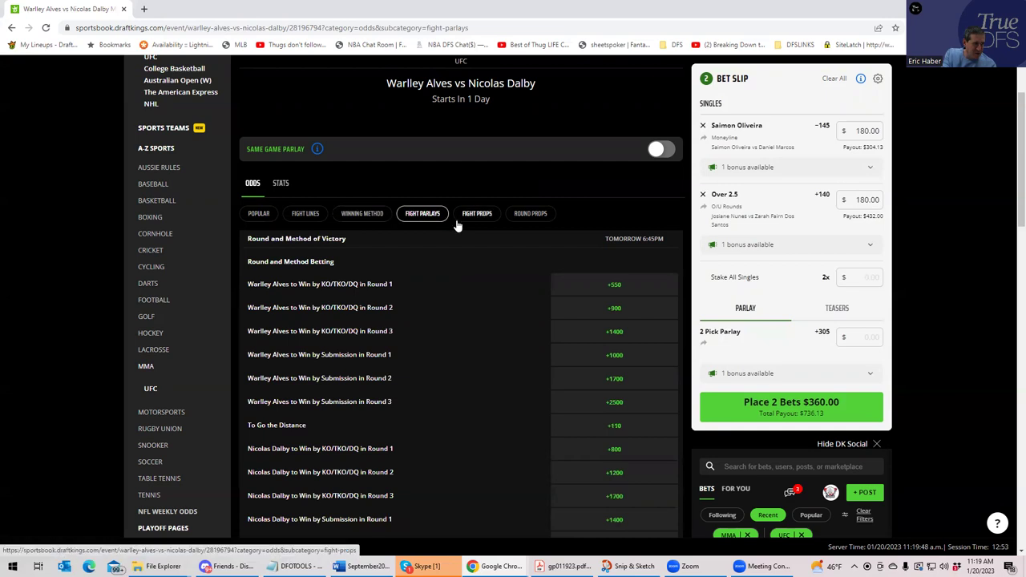
left_click(466, 218)
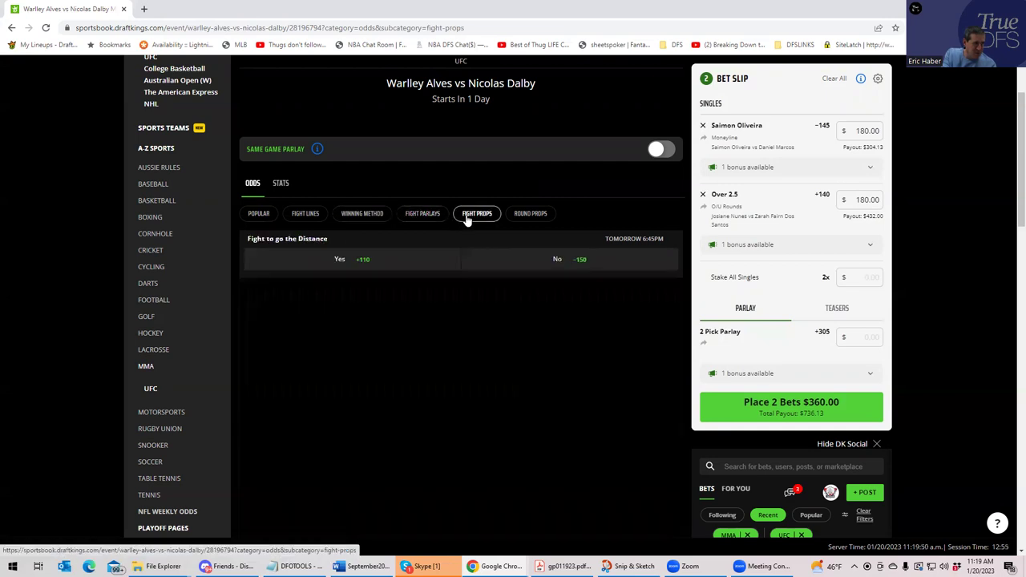
Add Nicolas Dalby Round 2 from the fight's round props to the bet slip with a $180 stake
left_click(519, 216)
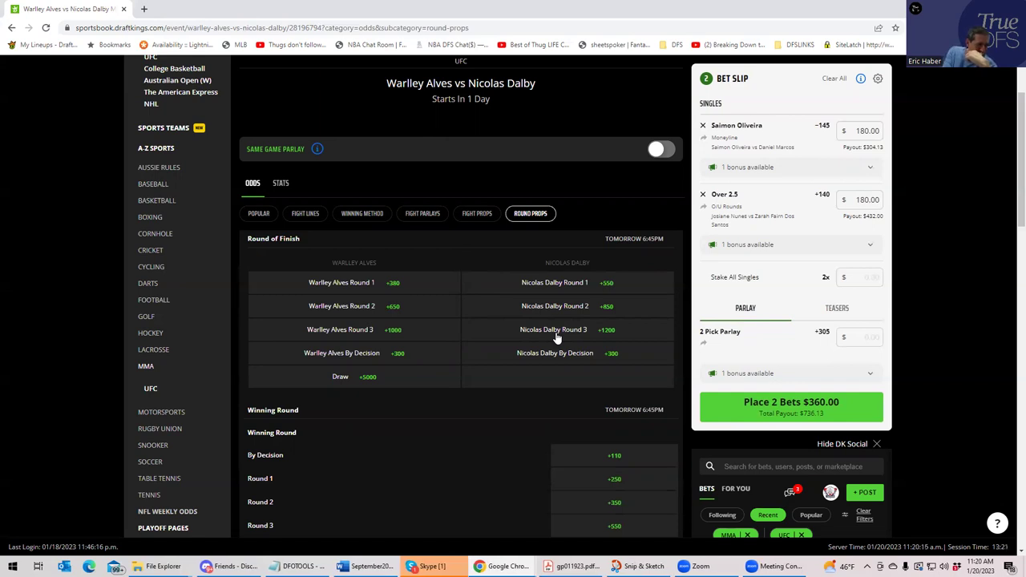
scroll(498, 465, "down", 1)
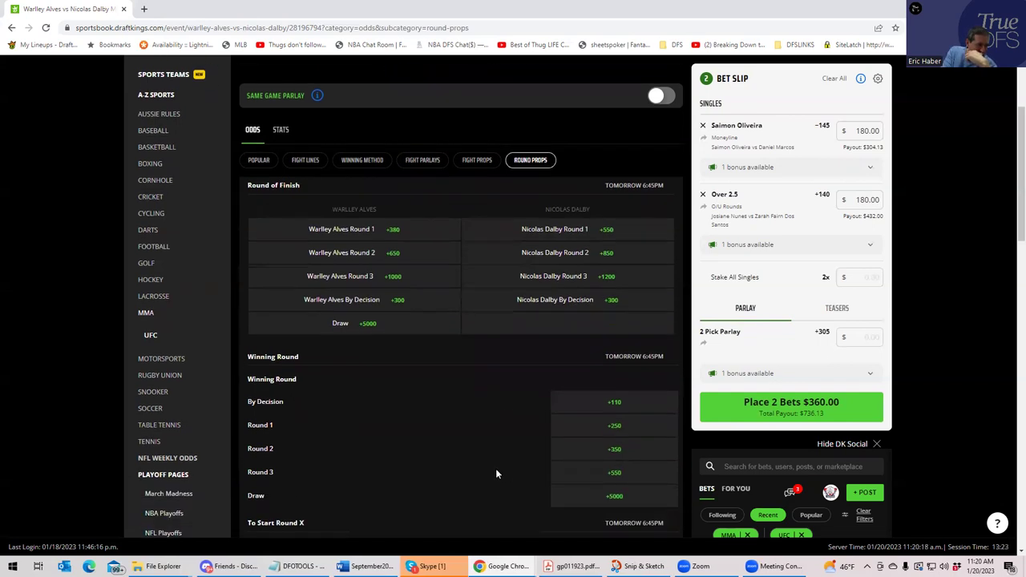
scroll(496, 474, "down", 1)
scroll(497, 470, "down", 2)
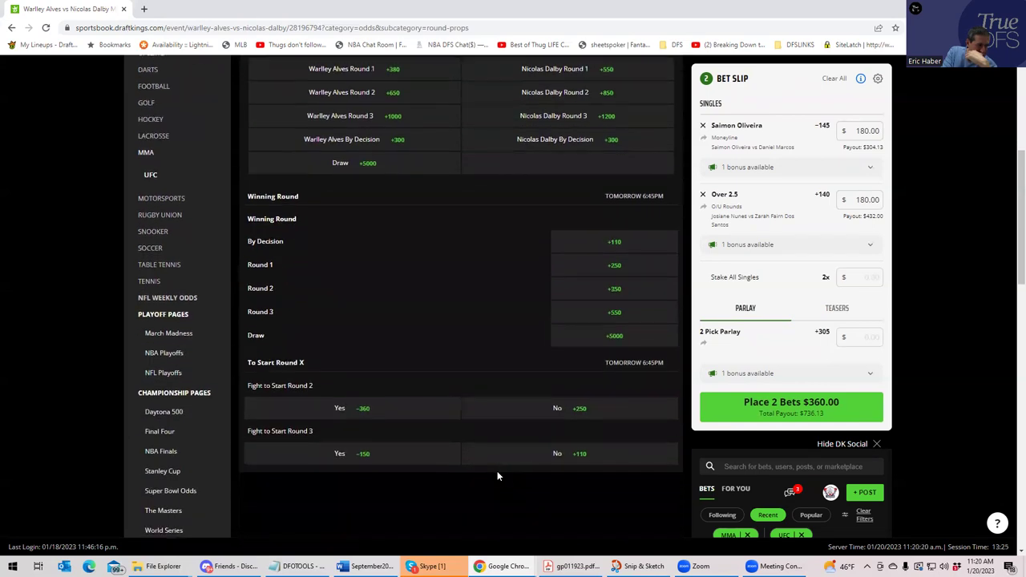
scroll(498, 471, "up", 3)
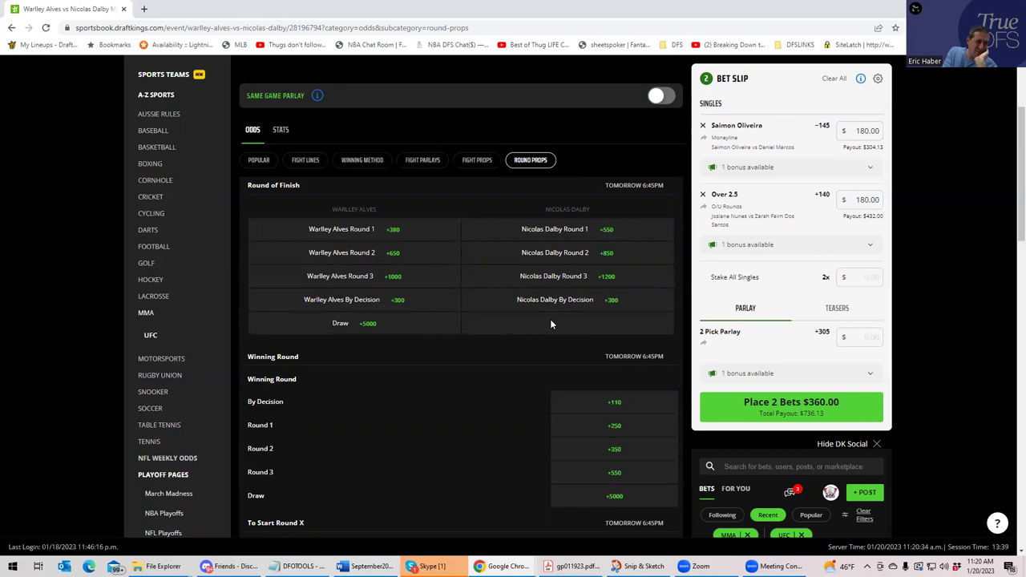
left_click(567, 255)
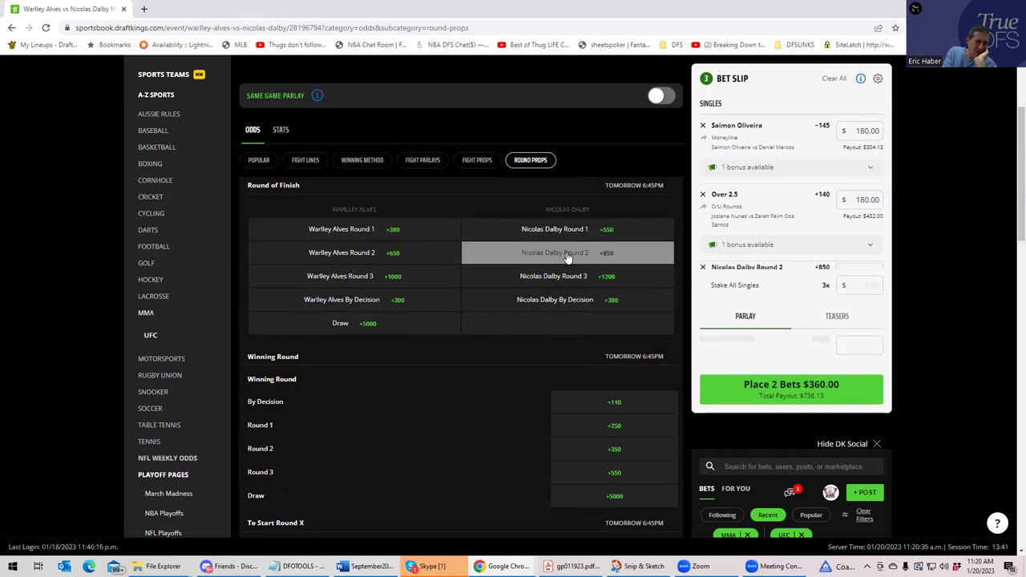
left_click(853, 276)
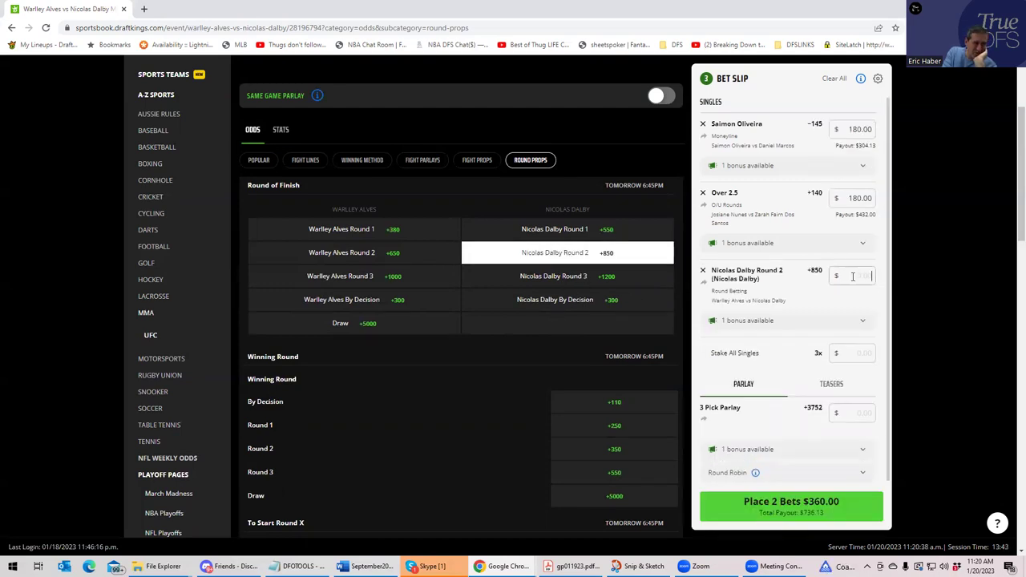
type("180")
left_click(850, 315)
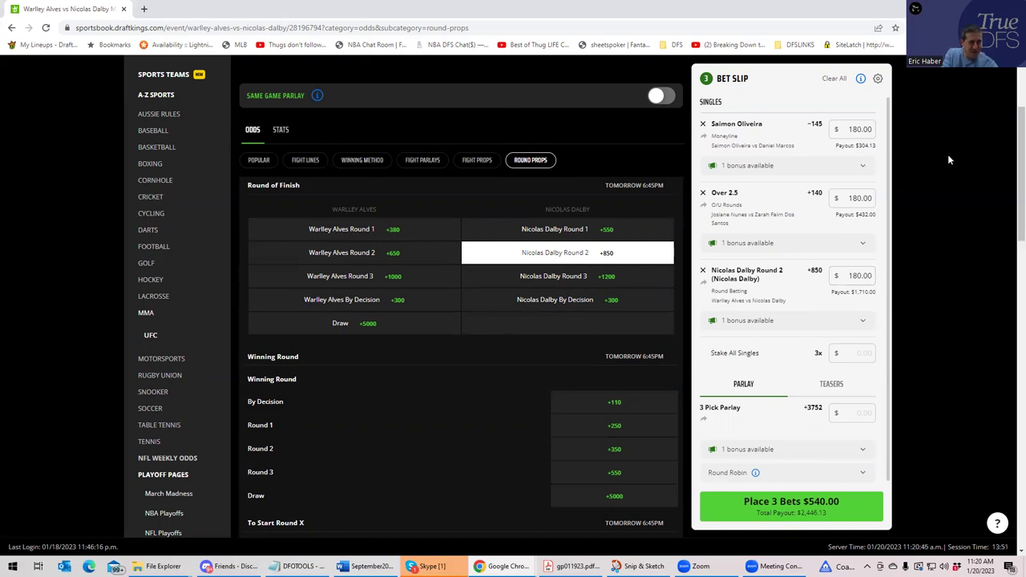
Open the Ismael Bonfim vs Terrance McKinney fight and add Terrance McKinney Round 2 from its round props with a $180 stake
scroll(470, 165, "up", 2)
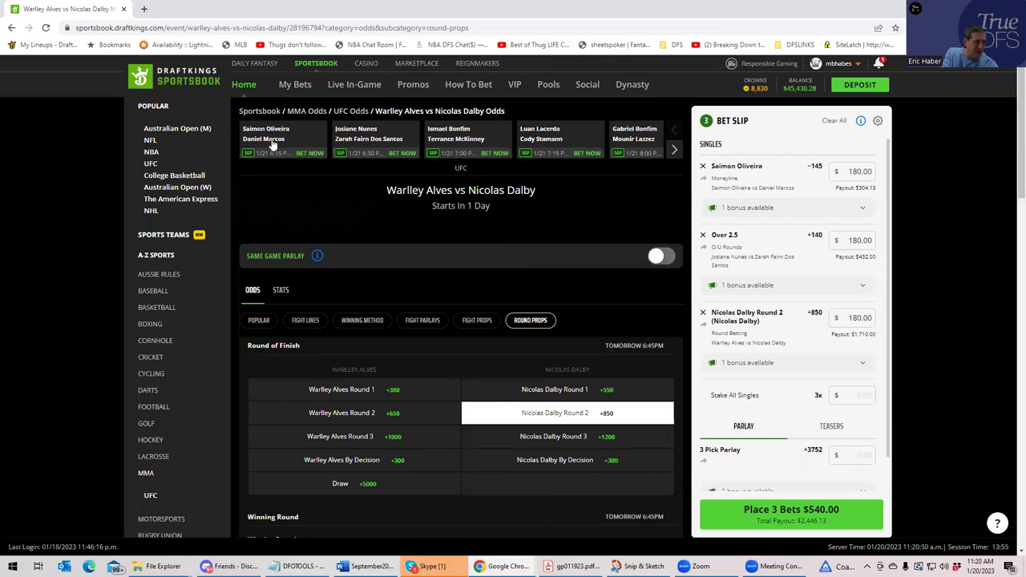
left_click(456, 137)
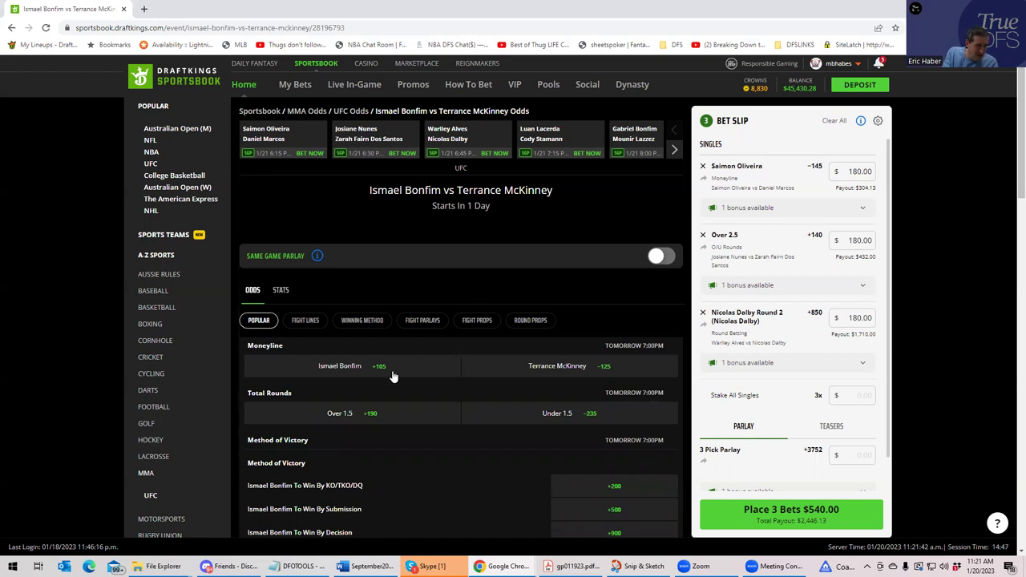
scroll(431, 484, "down", 3)
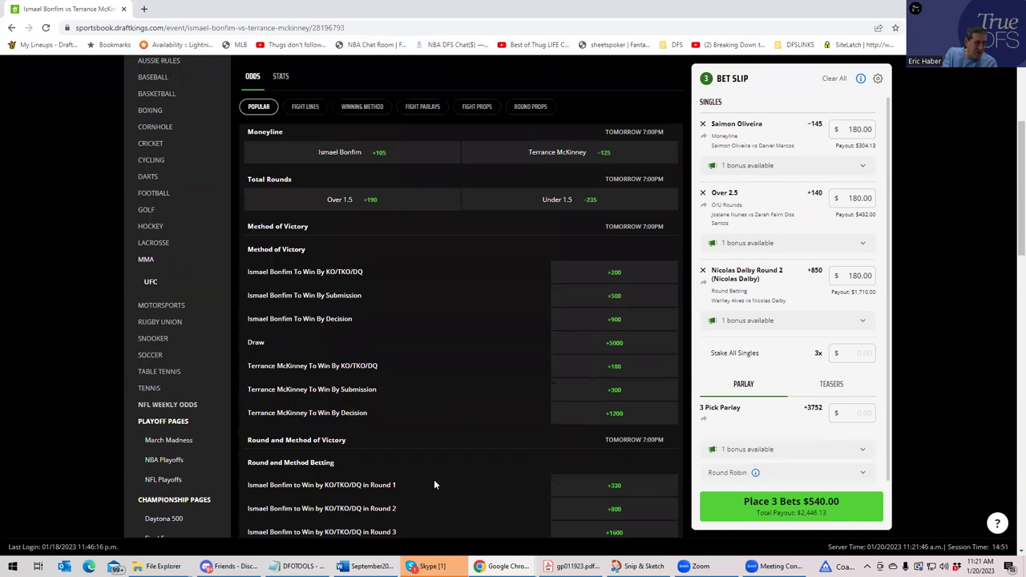
scroll(435, 479, "up", 2)
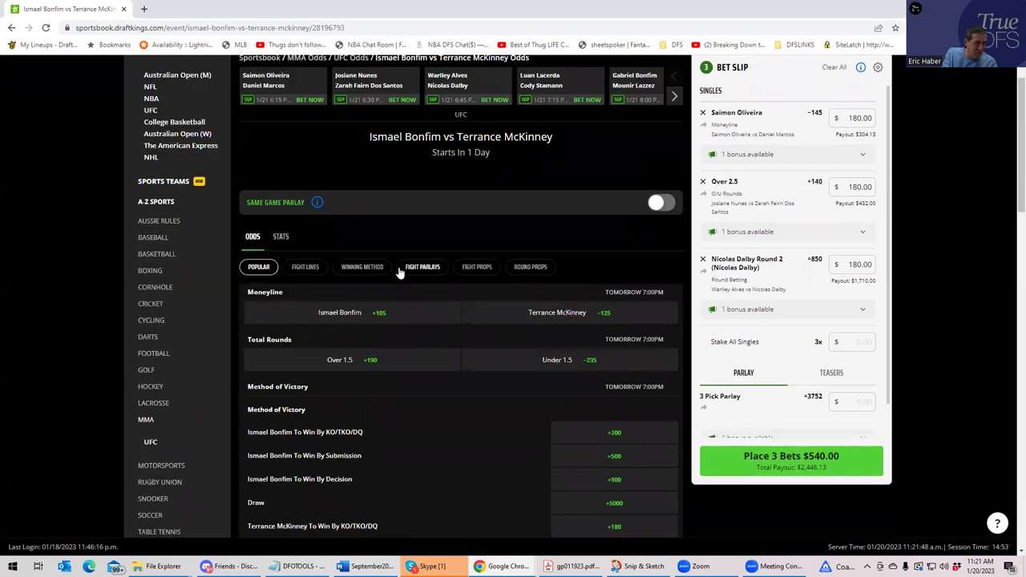
left_click(522, 270)
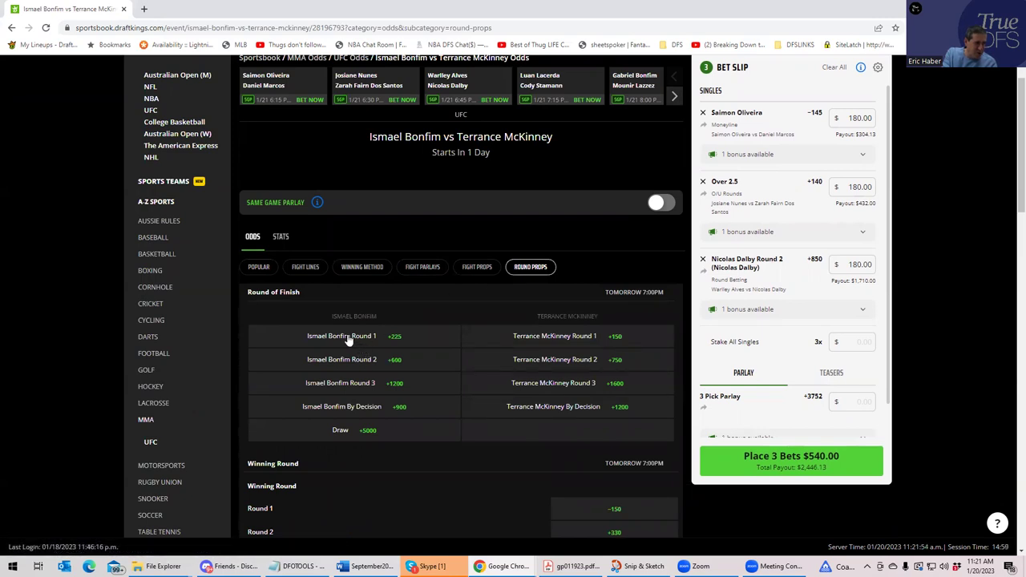
left_click(583, 359)
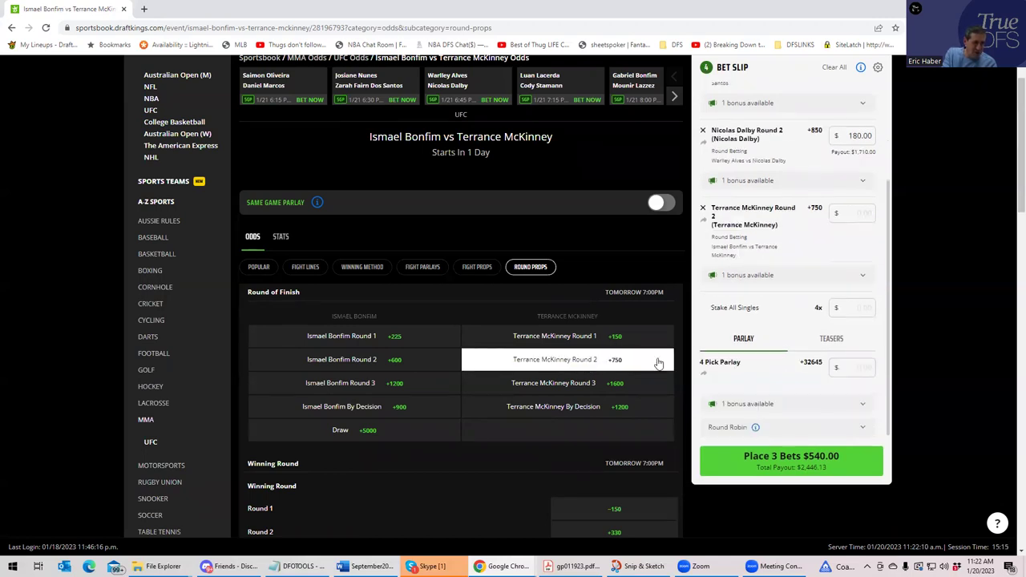
left_click(853, 215)
type("180")
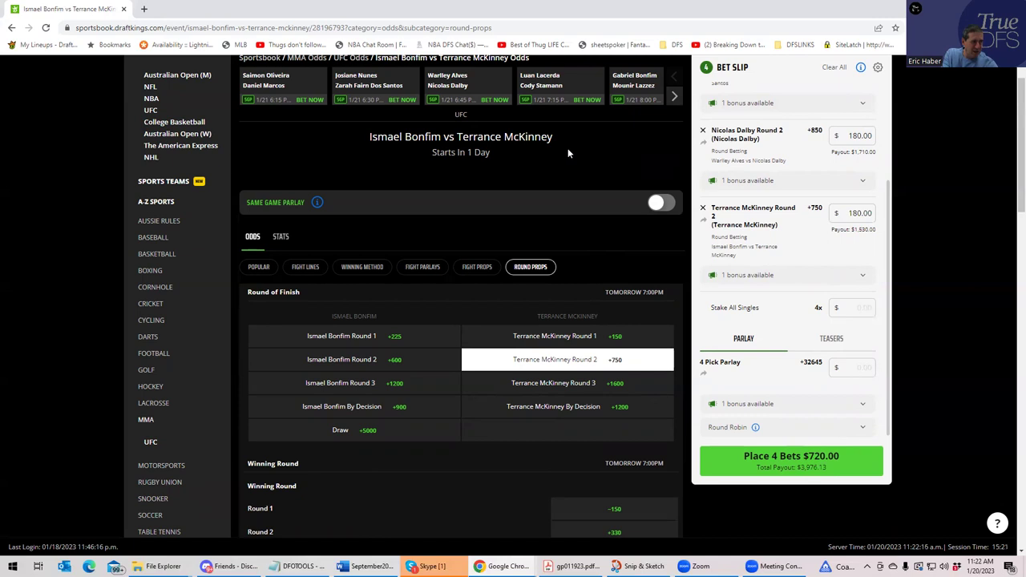
Open the Luan Lacerda vs Cody Stamann fight odds from the list of UFC fights
scroll(569, 145, "up", 2)
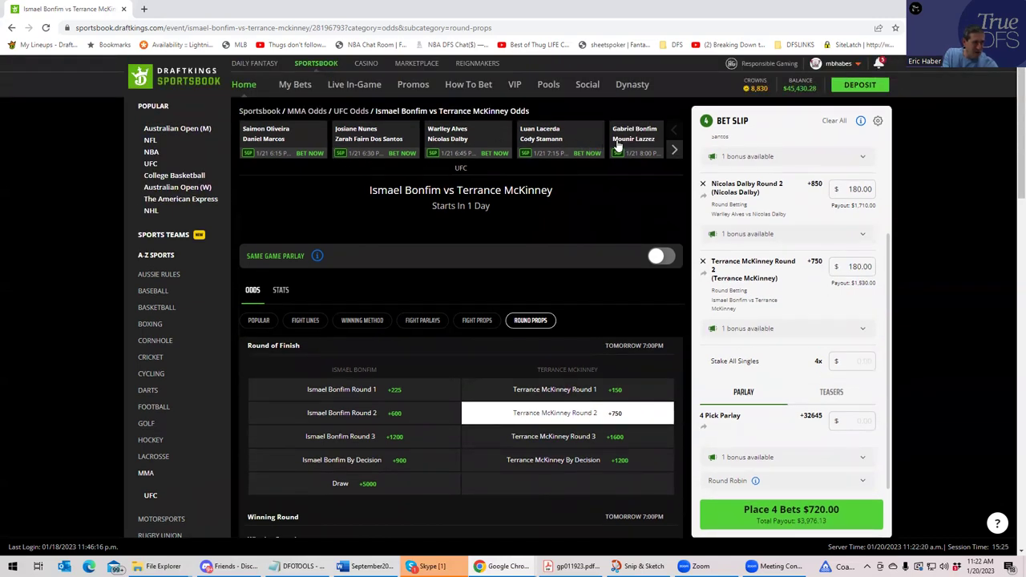
left_click(674, 151)
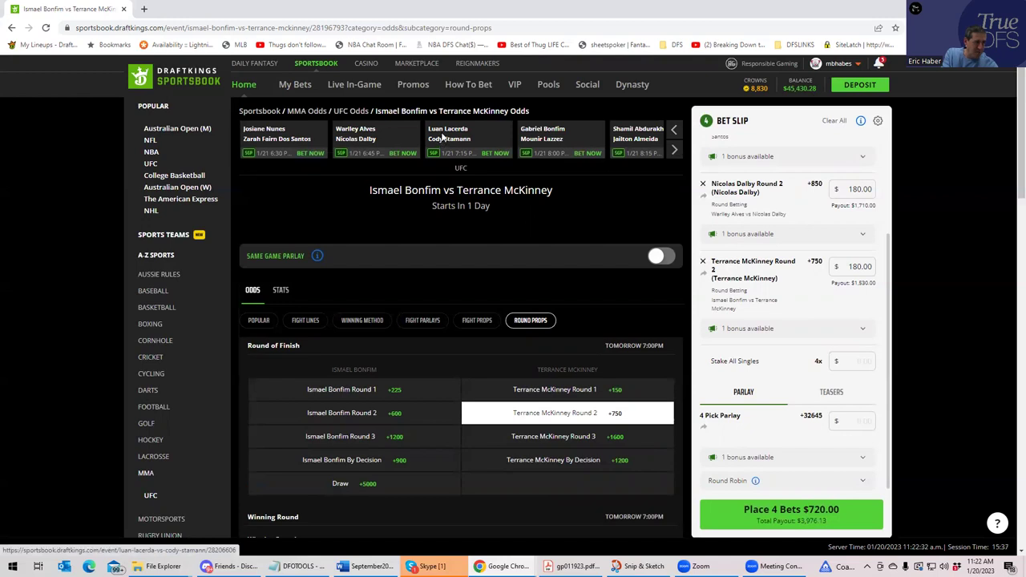
left_click(444, 136)
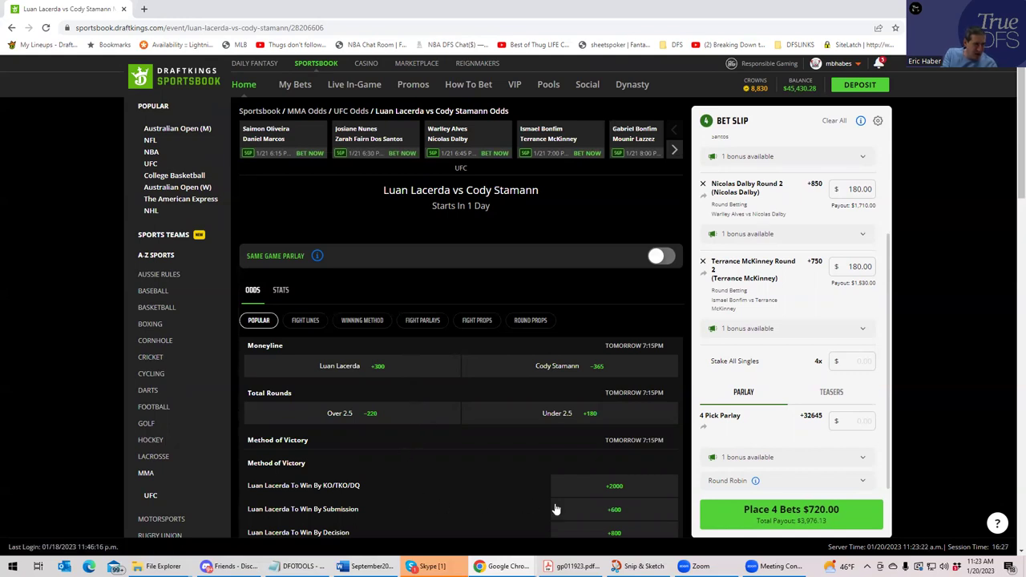
Add Luan Lacerda To Win By Submission from the method of victory odds to the bet slip with a $180 stake
left_click(615, 514)
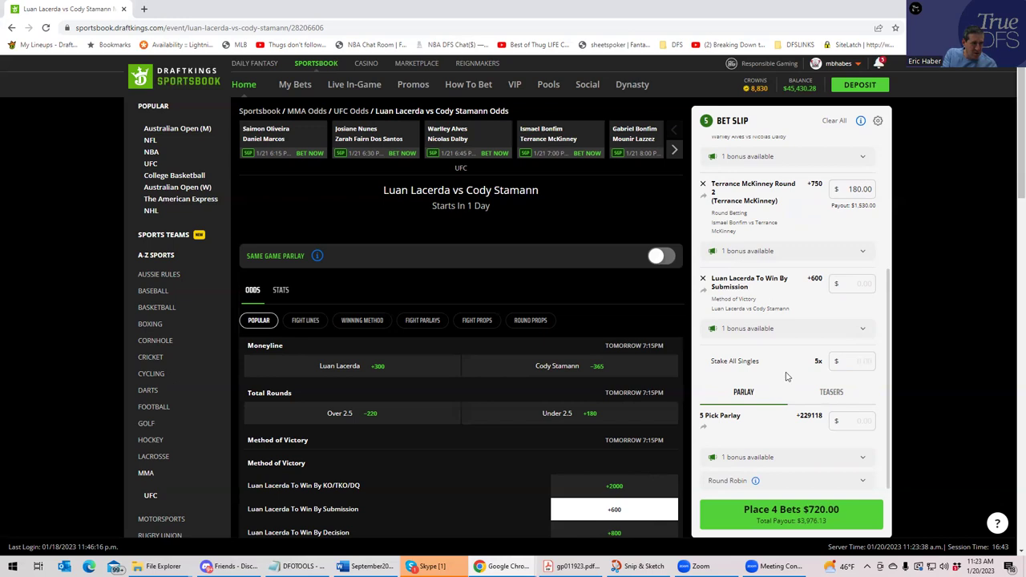
left_click(842, 284)
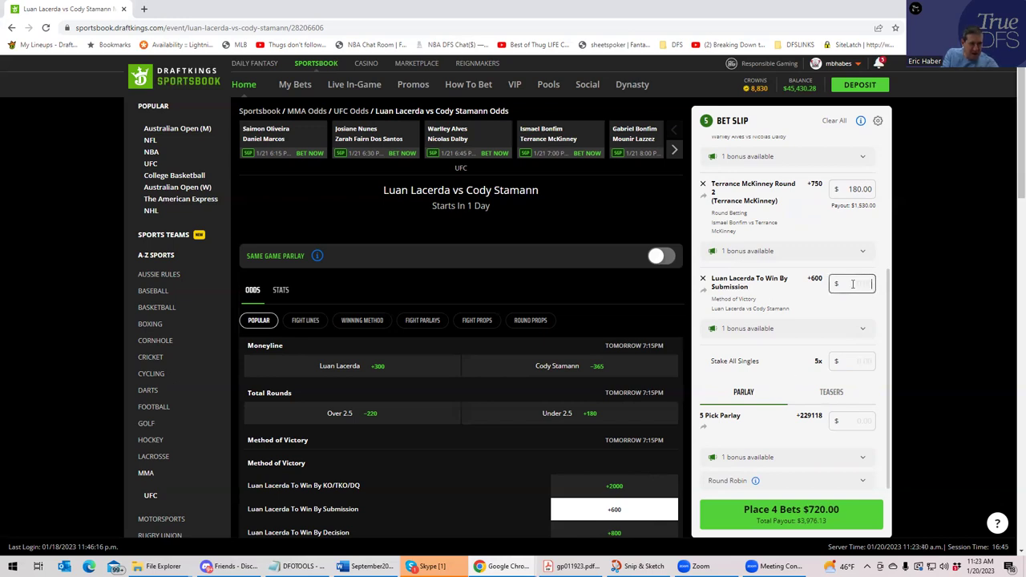
type("180")
left_click(836, 320)
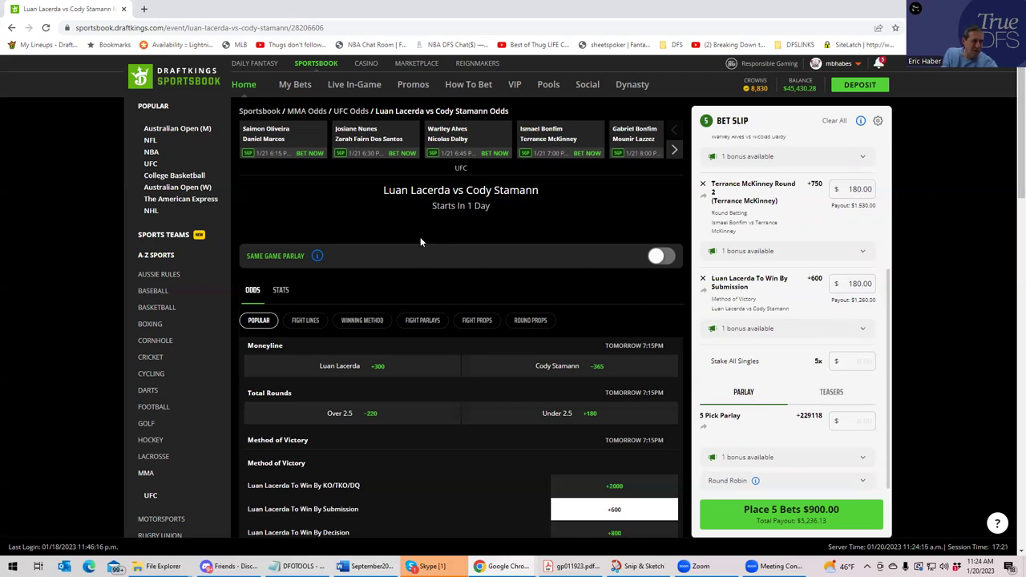
Examine the Lacerda vs Stamann moneyline, total rounds, method of victory, and round and method odds
scroll(428, 373, "down", 3)
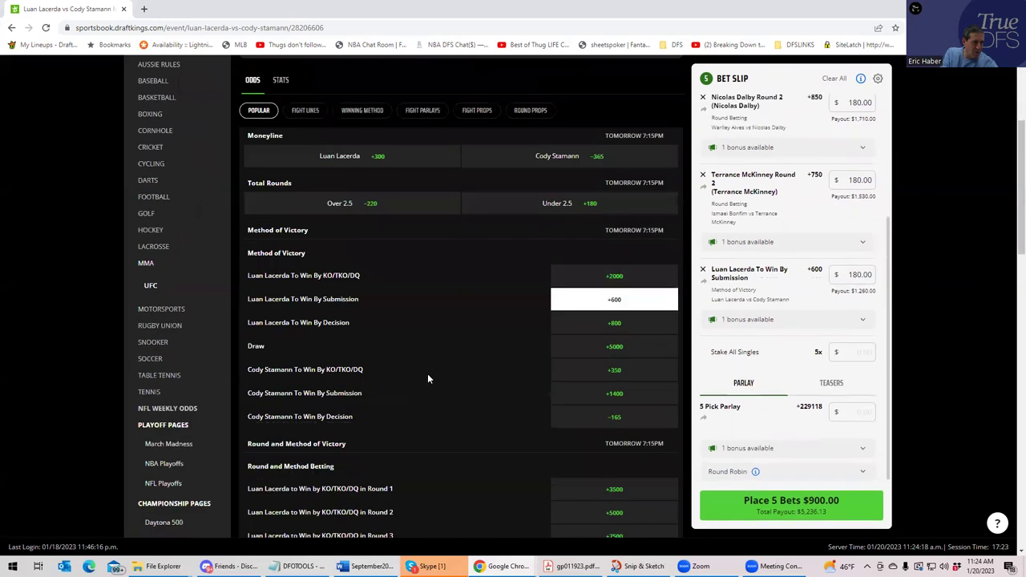
scroll(427, 374, "down", 2)
scroll(428, 372, "down", 1)
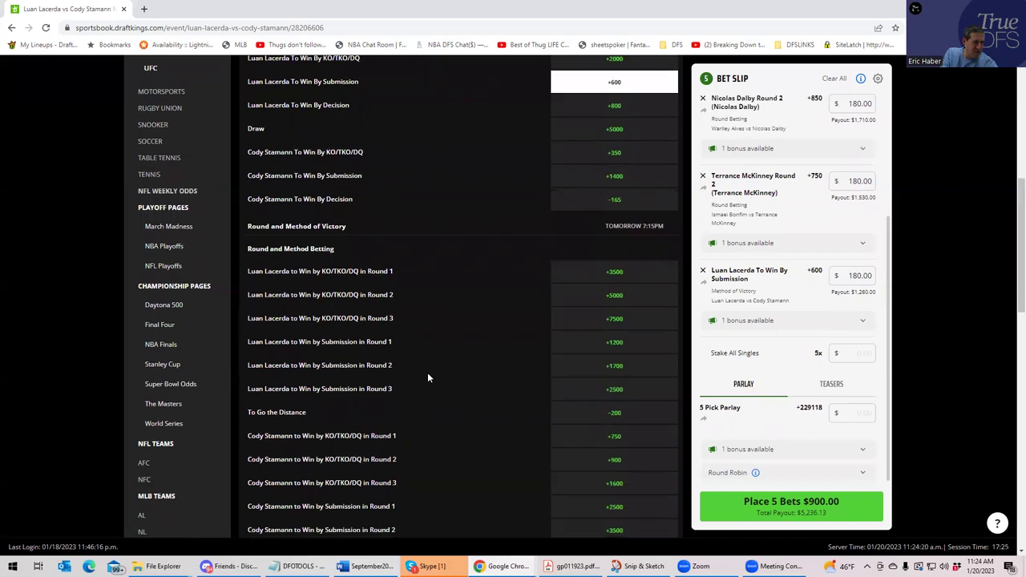
scroll(427, 372, "up", 3)
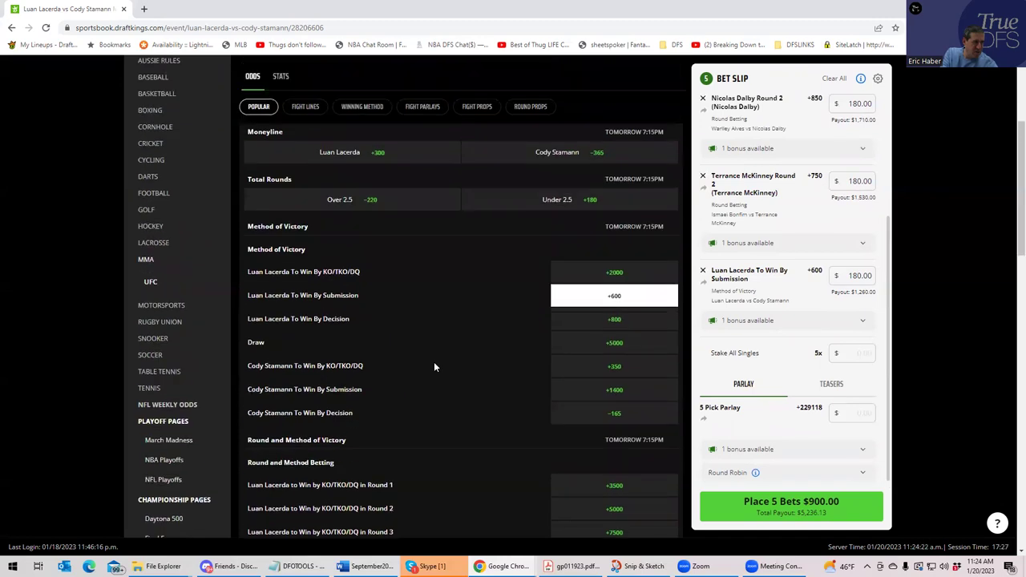
scroll(434, 367, "up", 2)
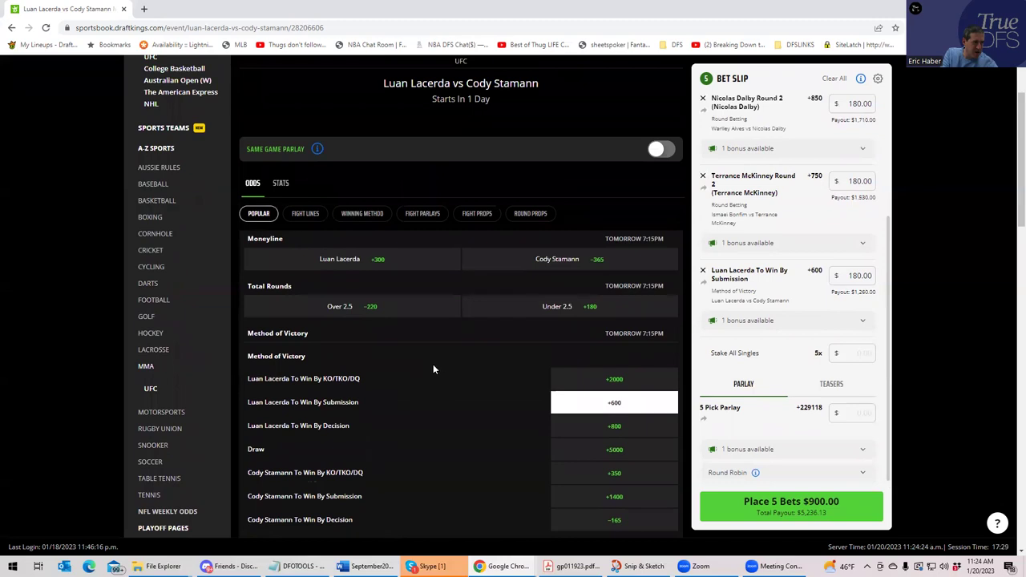
scroll(433, 366, "down", 1)
scroll(432, 370, "down", 2)
scroll(432, 369, "down", 1)
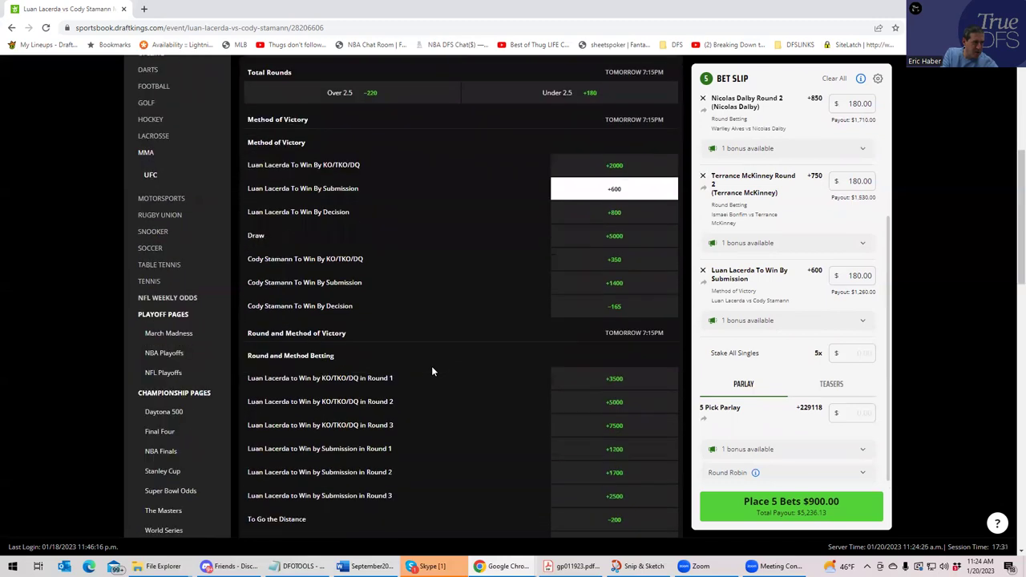
scroll(431, 366, "down", 4)
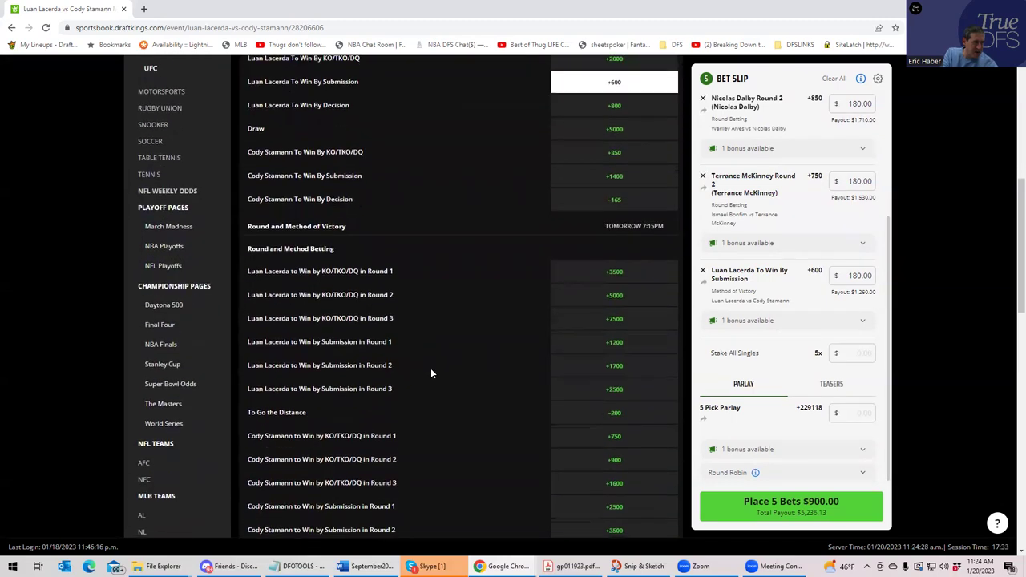
scroll(427, 371, "up", 10)
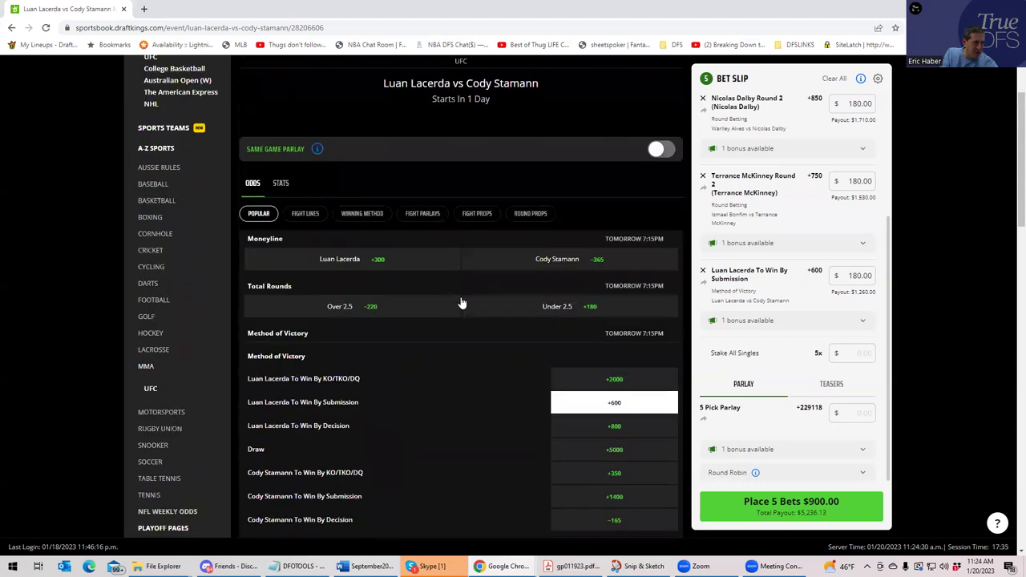
Replace the Luan Lacerda submission bet with Cody Stamann Round 1 from the fight's round props, staking $180
left_click(531, 321)
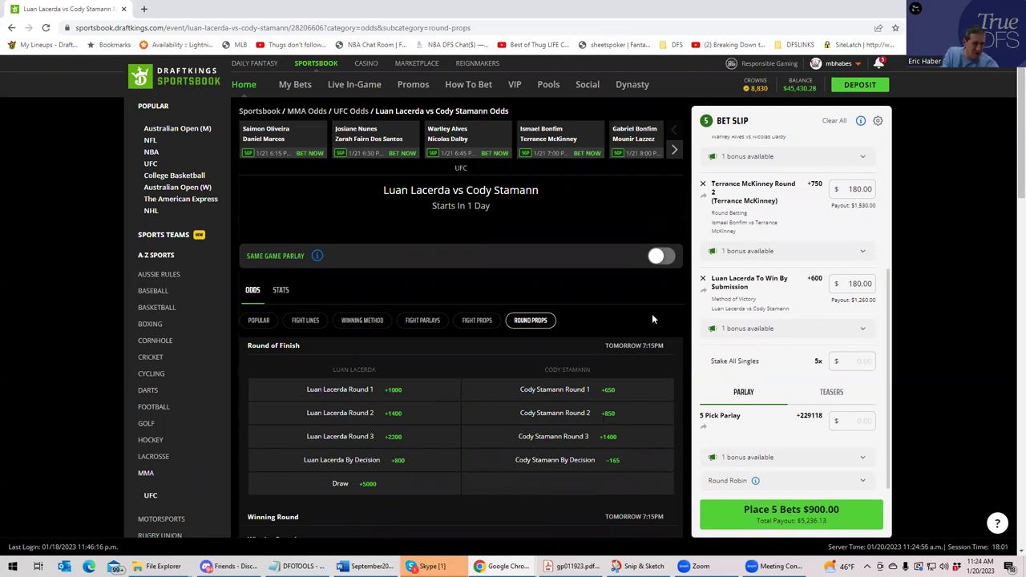
scroll(702, 282, "up", 1)
left_click(702, 302)
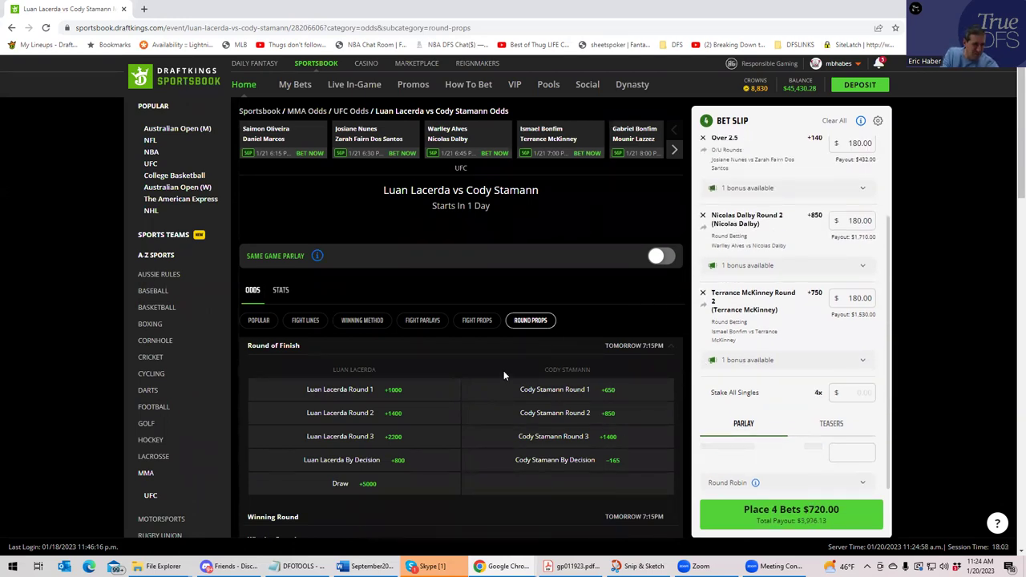
left_click(531, 393)
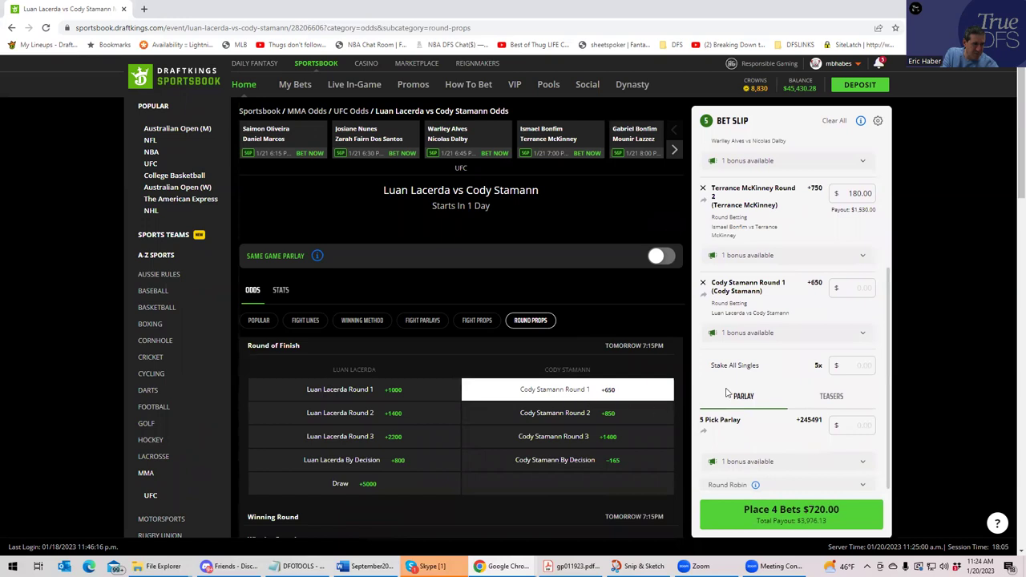
left_click(857, 289)
type("180")
left_click(805, 334)
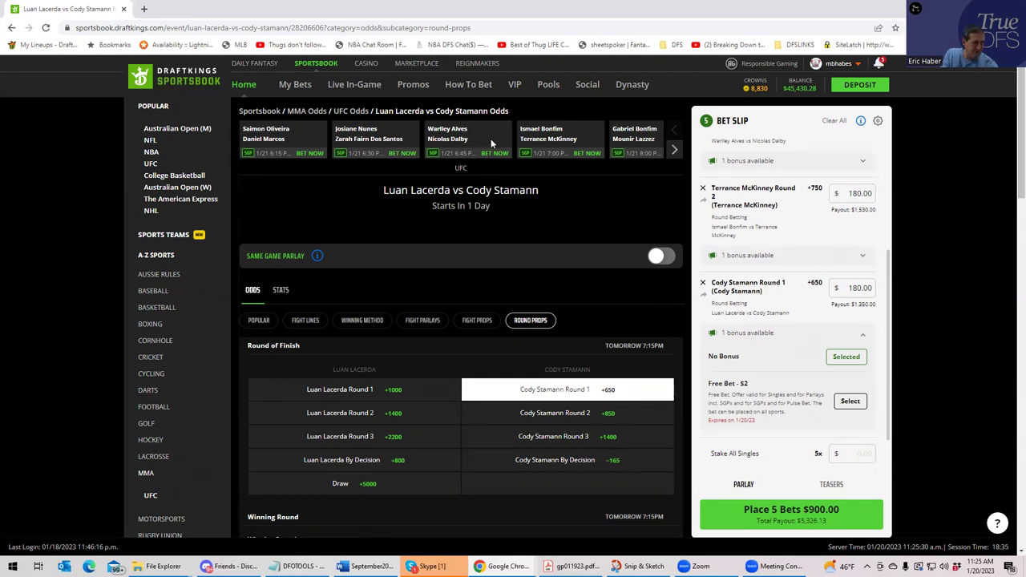
Open the Gabriel Bonfim vs Mounir Lazzez fight and add the Mounir Lazzez moneyline to the bet slip with a $180 stake
left_click(629, 138)
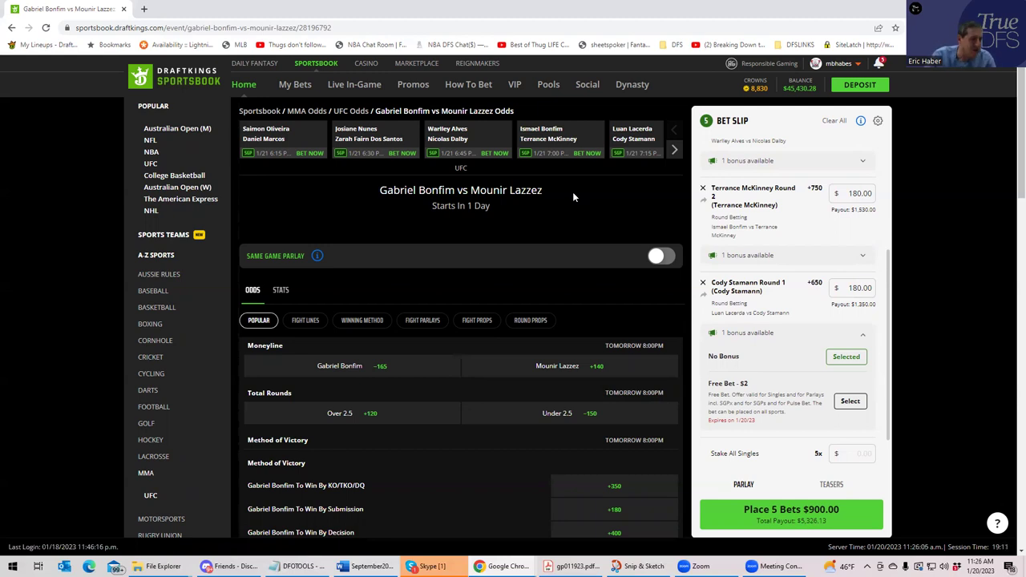
left_click(565, 373)
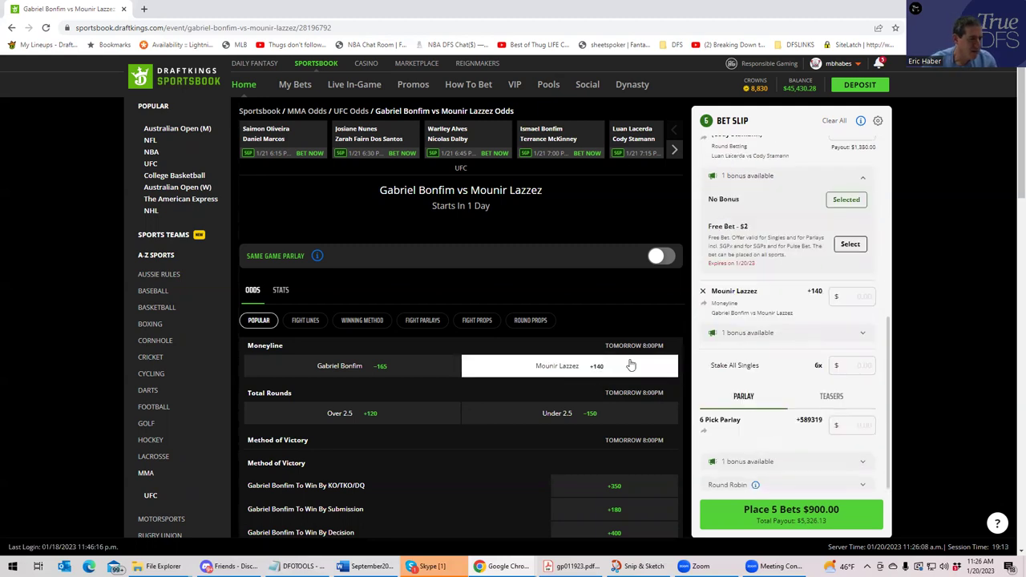
left_click(849, 299)
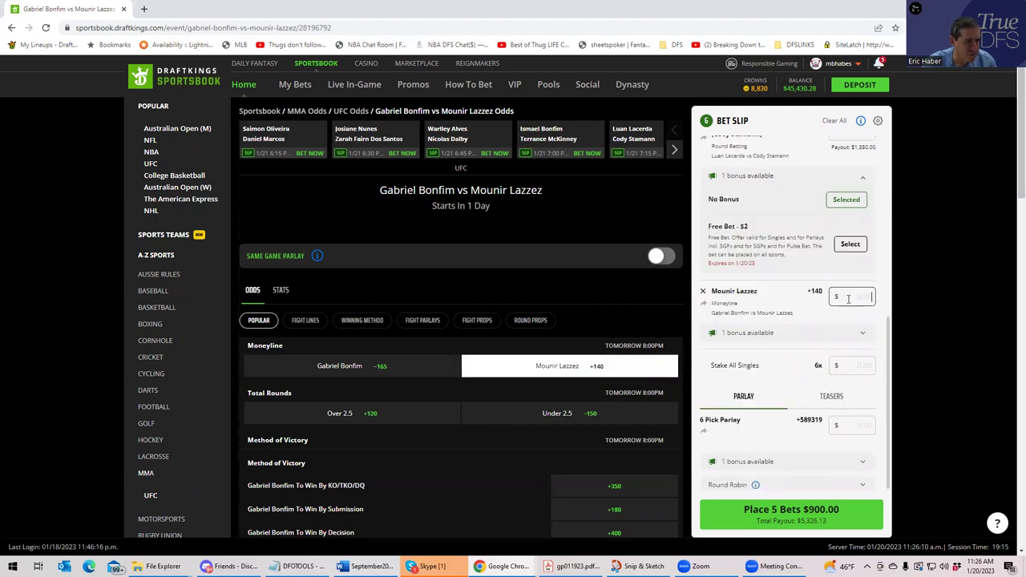
type("180")
left_click(889, 305)
Open the Shamil Abdurakhimov vs Jailton Almeida fight odds from further along the list of UFC fights
scroll(888, 305, "up", 1)
scroll(889, 305, "up", 1)
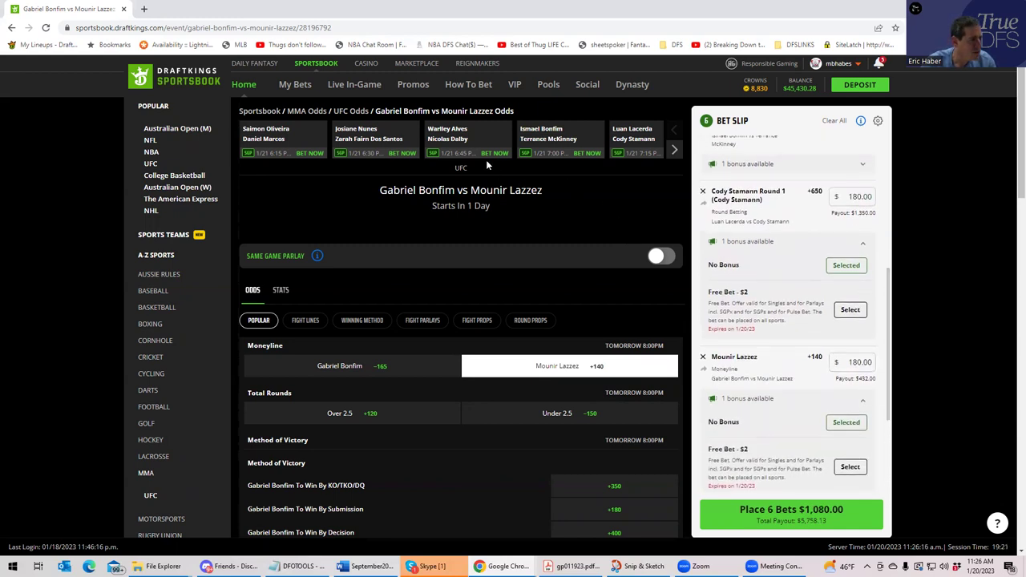
left_click(674, 150)
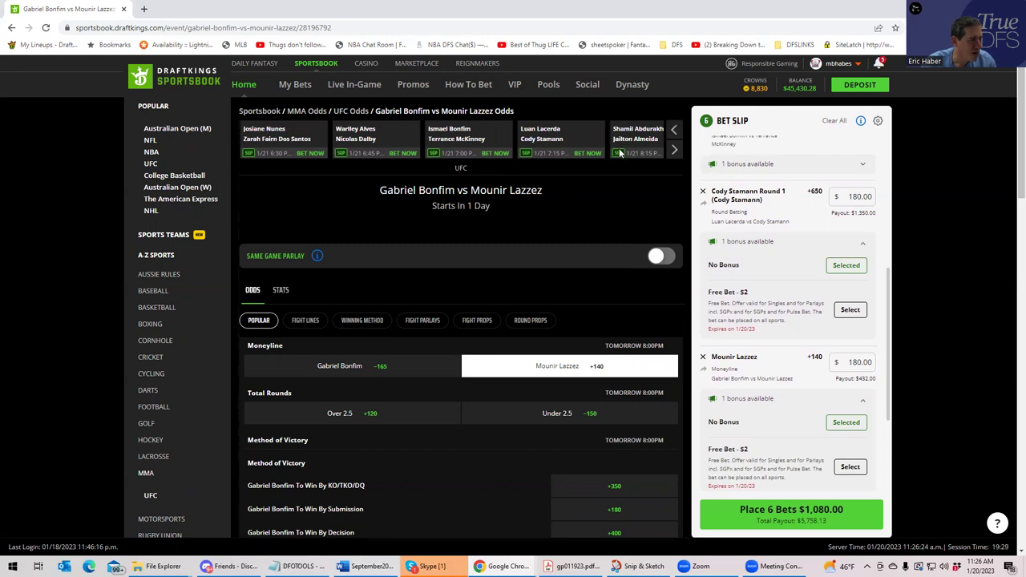
left_click(630, 134)
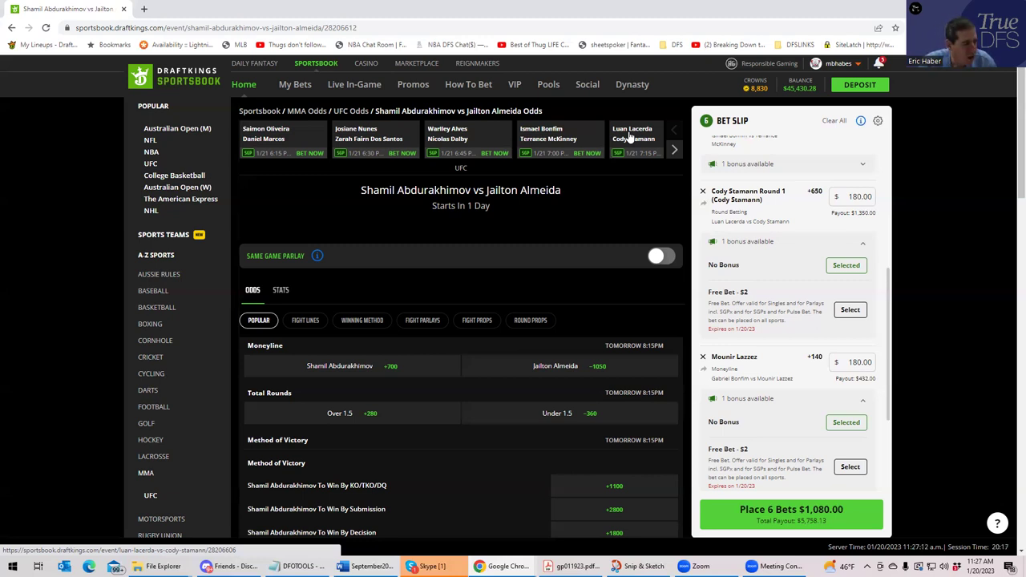
Examine the Abdurakhimov vs Almeida moneyline, total rounds, method of victory, and round and method odds
scroll(492, 501, "down", 2)
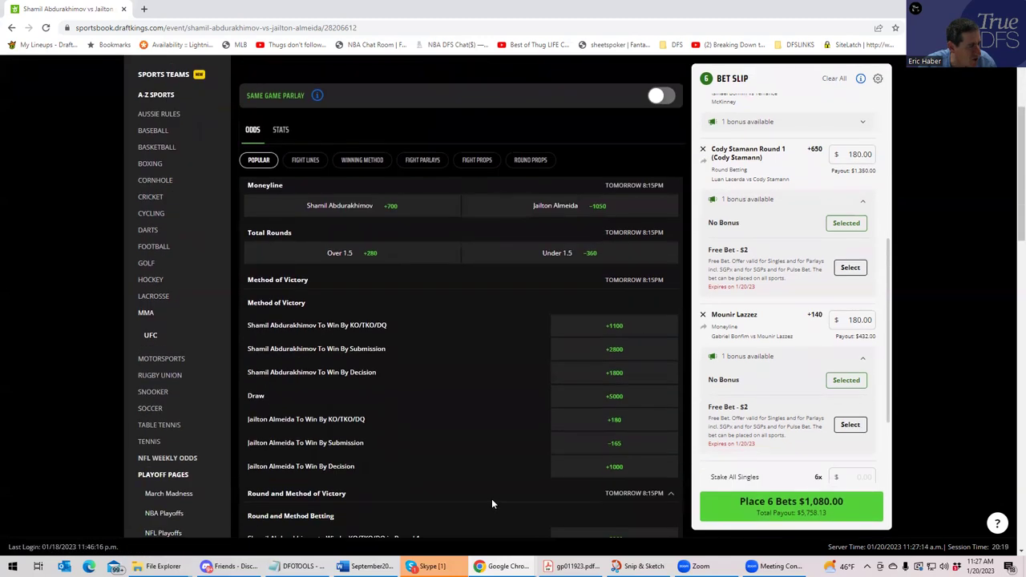
scroll(492, 494, "down", 1)
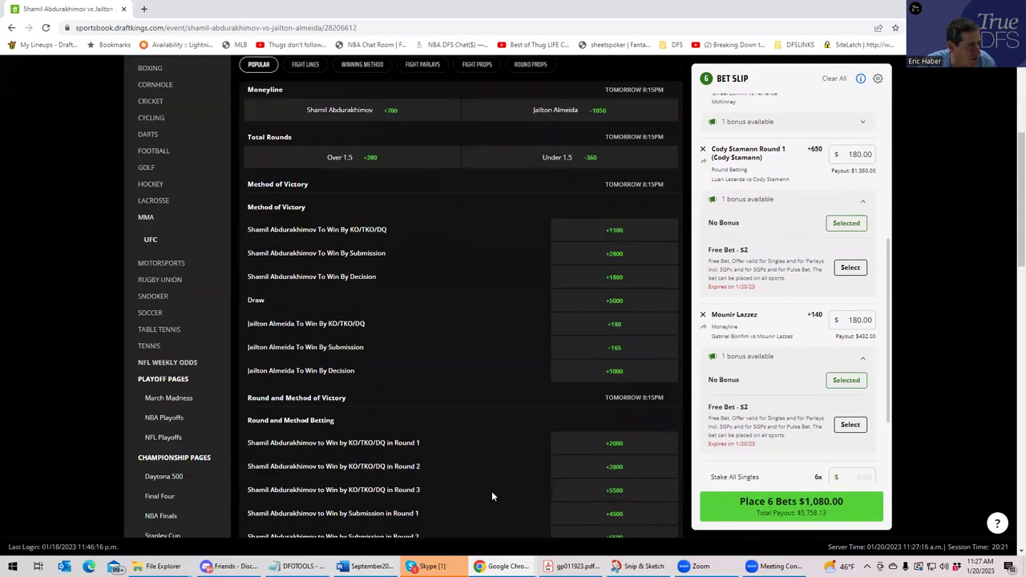
scroll(492, 491, "down", 1)
scroll(343, 449, "down", 2)
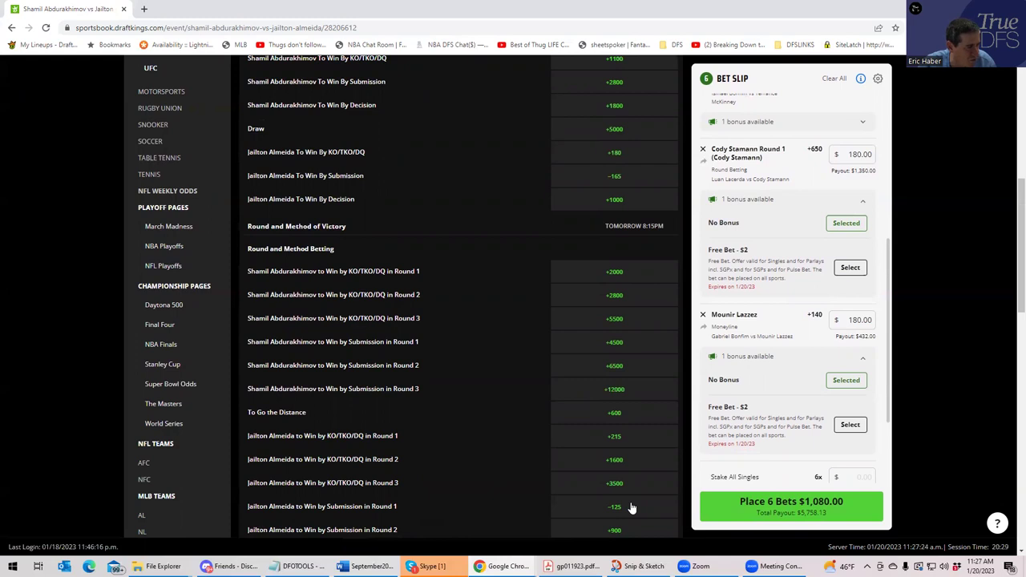
scroll(633, 161, "up", 3)
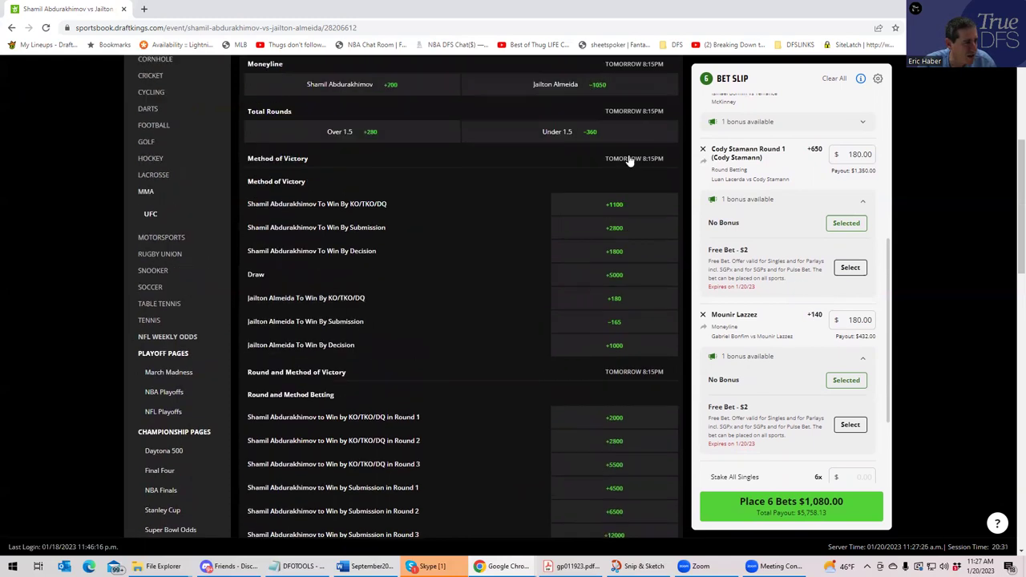
scroll(627, 157, "up", 2)
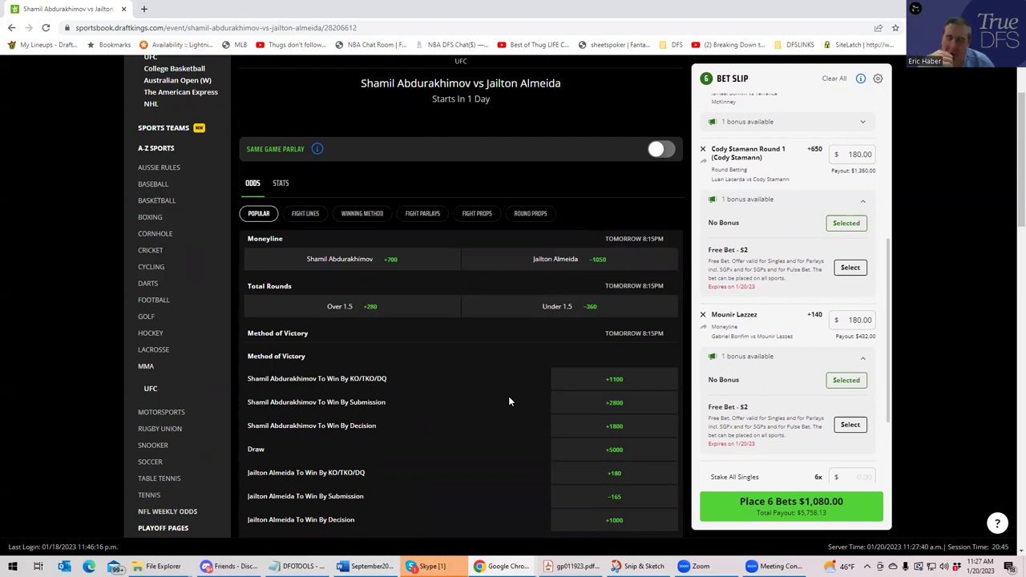
scroll(484, 414, "down", 3)
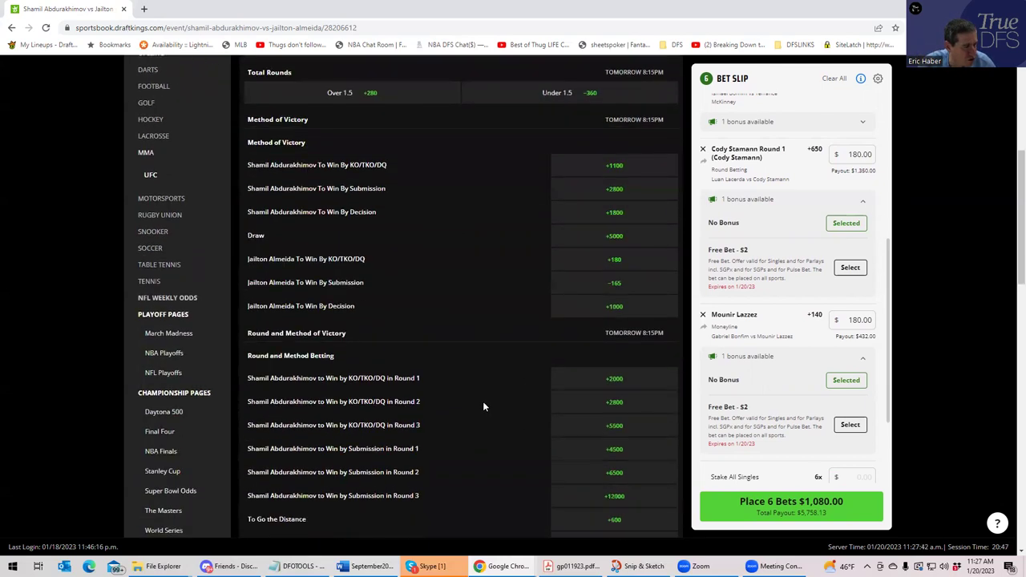
scroll(484, 405, "up", 1)
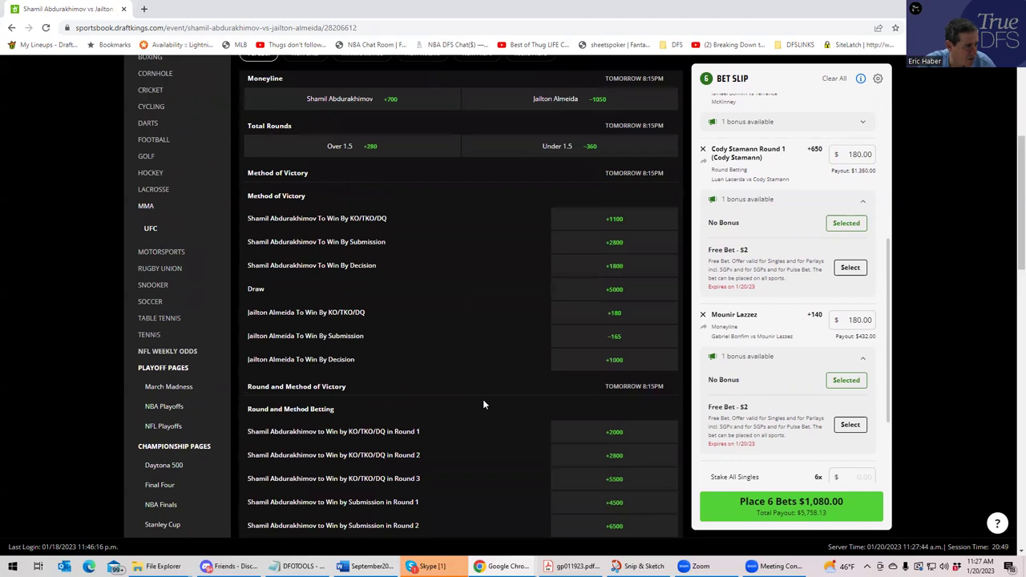
scroll(484, 404, "down", 4)
scroll(484, 402, "down", 2)
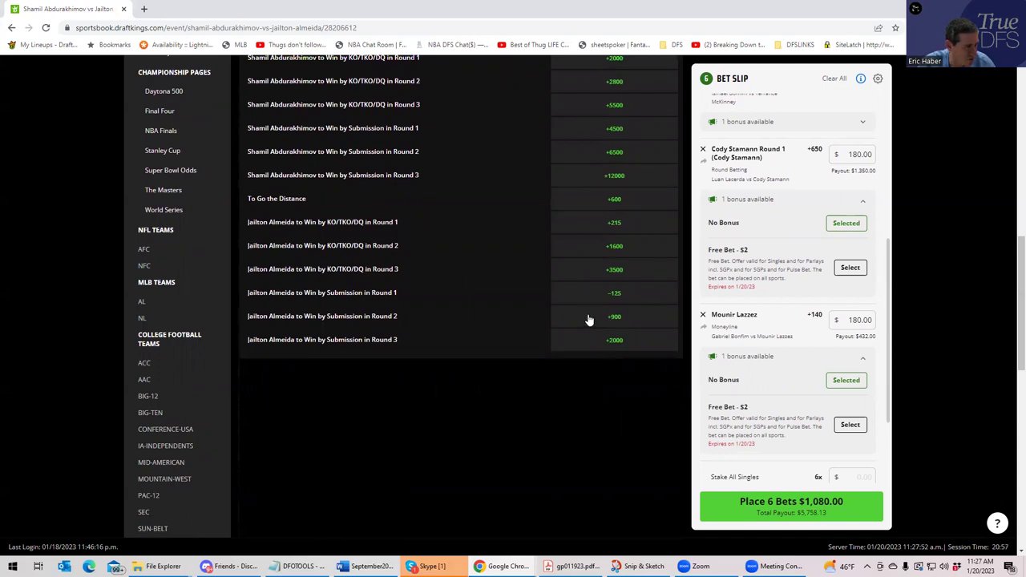
Add Jailton Almeida to Win by Submission in Round 2 from the round and method odds to the bet slip with a $180 stake
left_click(614, 318)
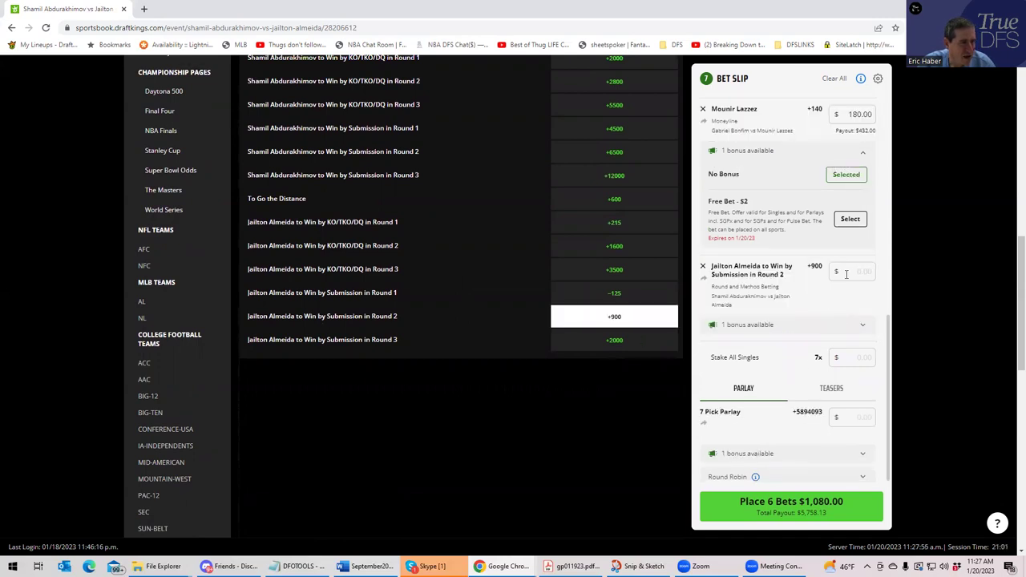
left_click(849, 273)
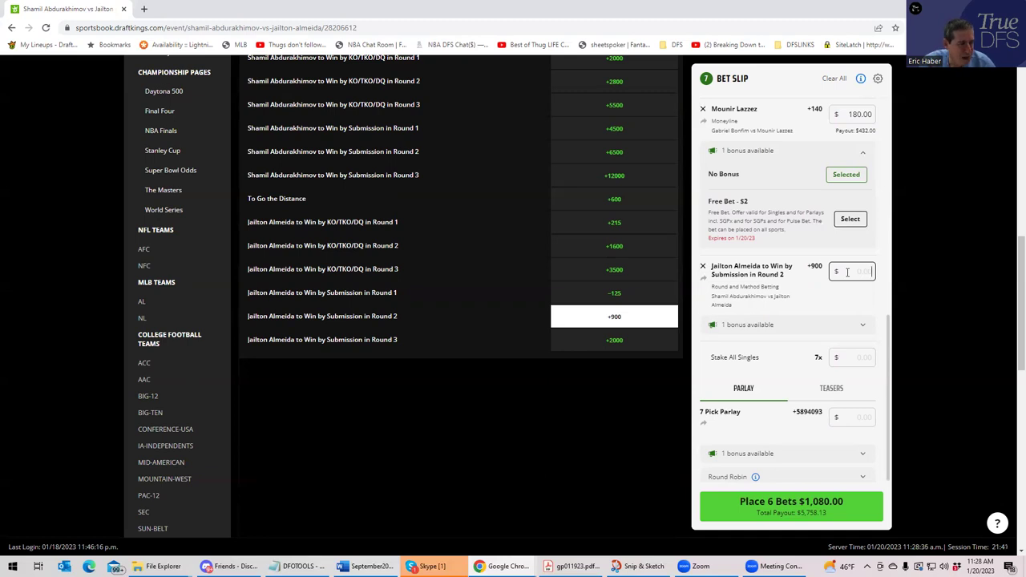
type("180")
left_click(845, 310)
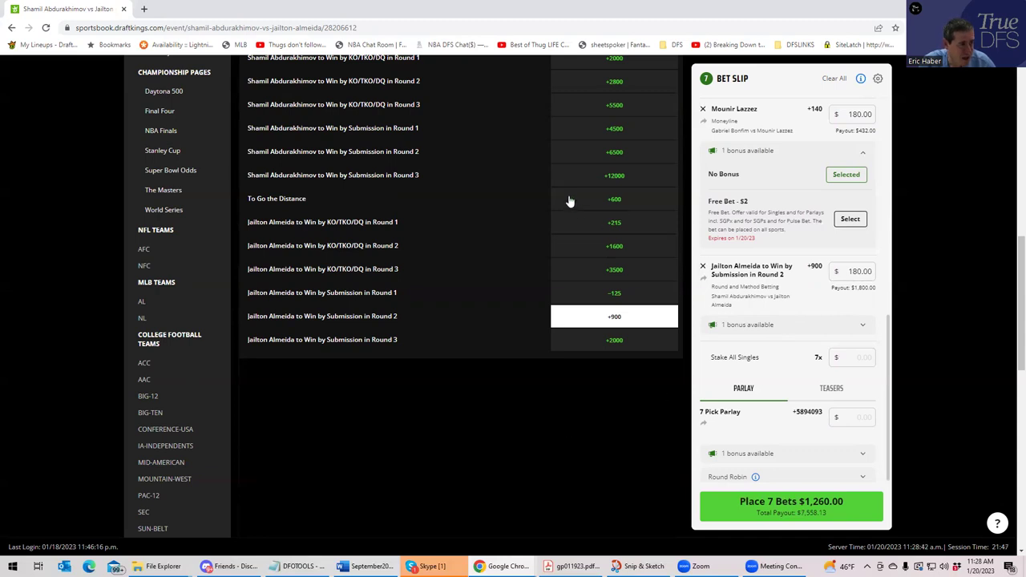
scroll(581, 190, "up", 6)
scroll(581, 190, "up", 3)
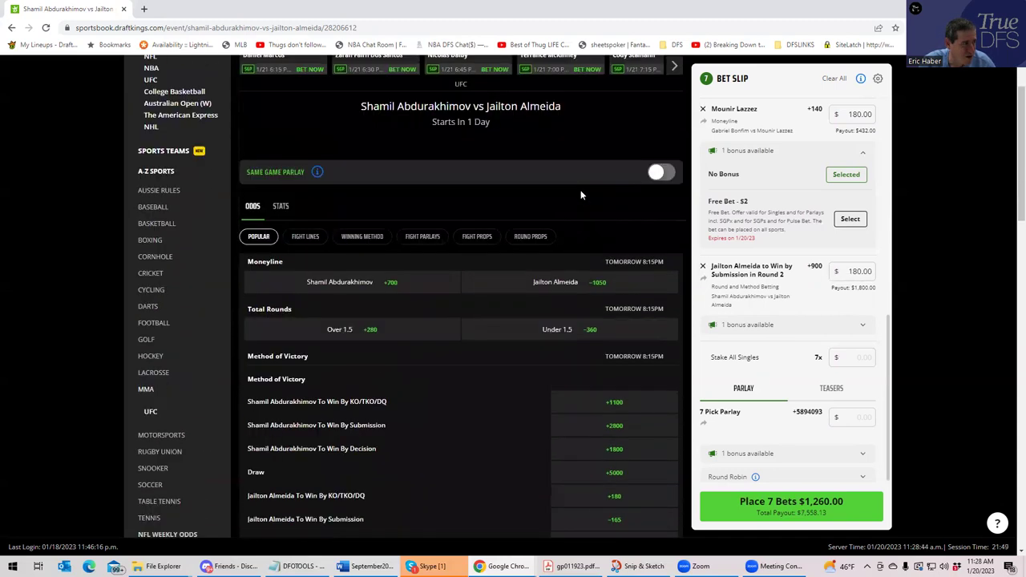
Open the Thiago Moises vs Melquizael Costa fight odds from further along the list of UFC fights
left_click(674, 152)
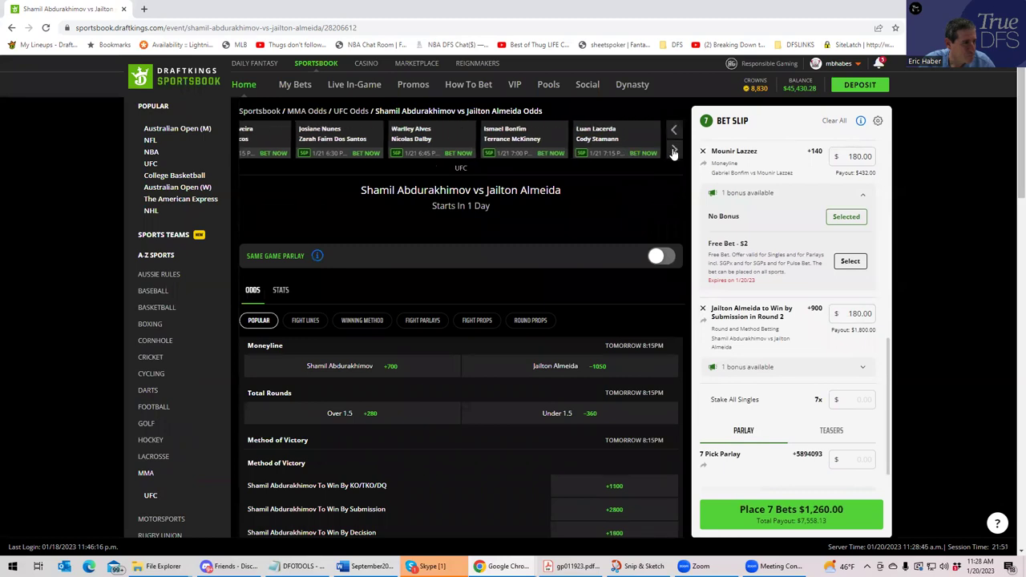
left_click(673, 153)
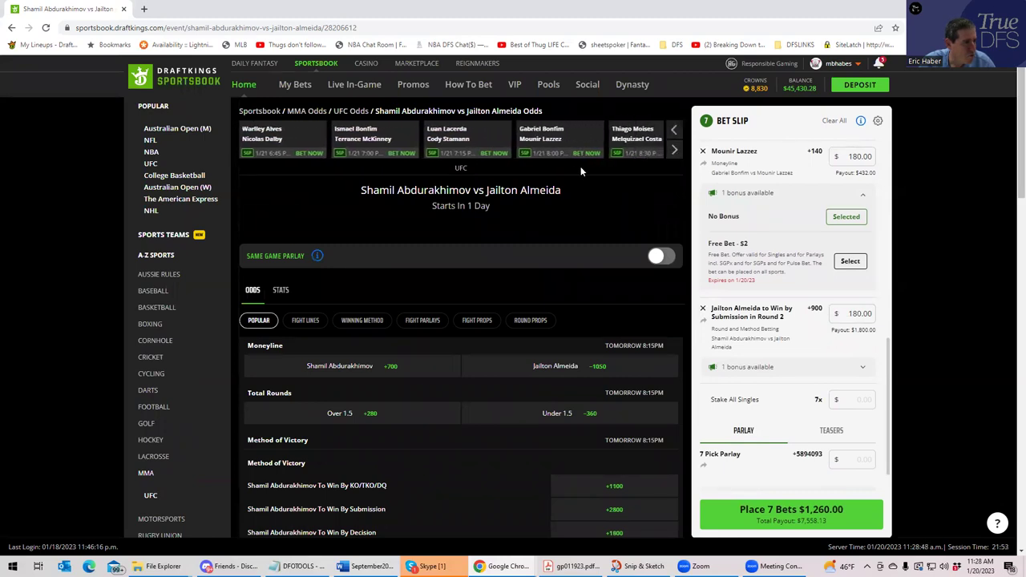
left_click(634, 138)
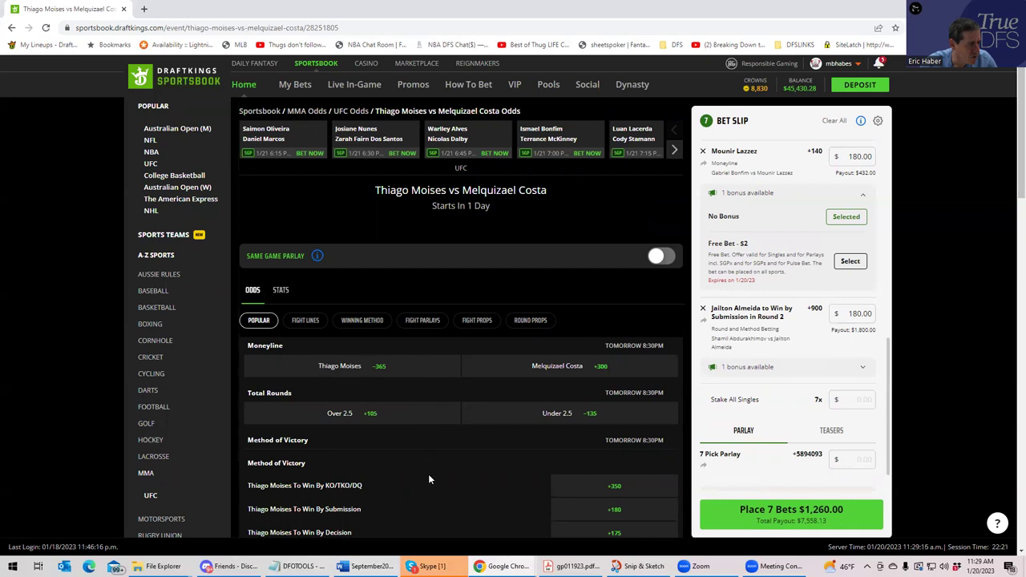
Add Thiago Moises Round 2 from the round-of-finish odds to the bet slip with a $180 stake
scroll(428, 479, "down", 1)
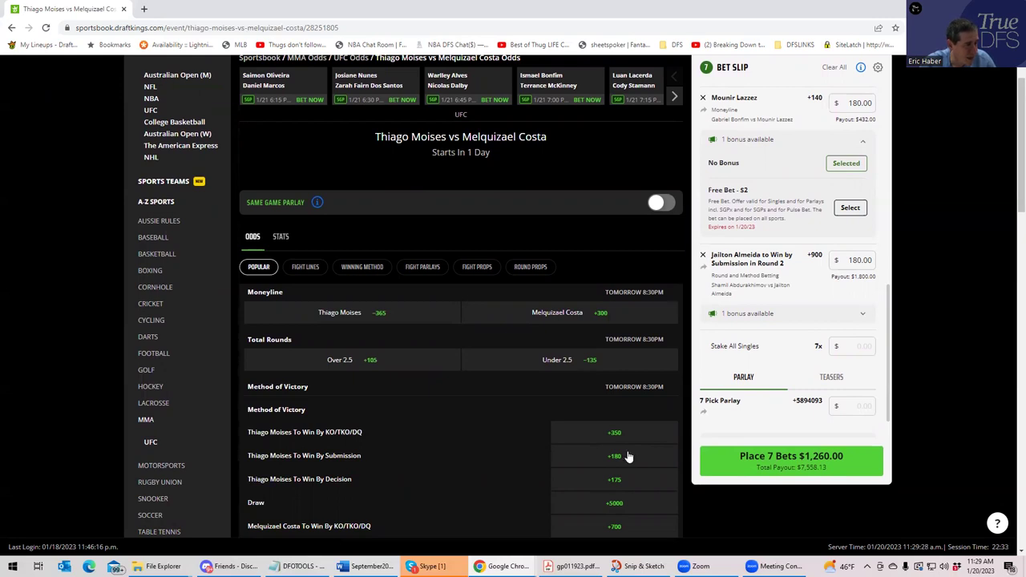
left_click(525, 269)
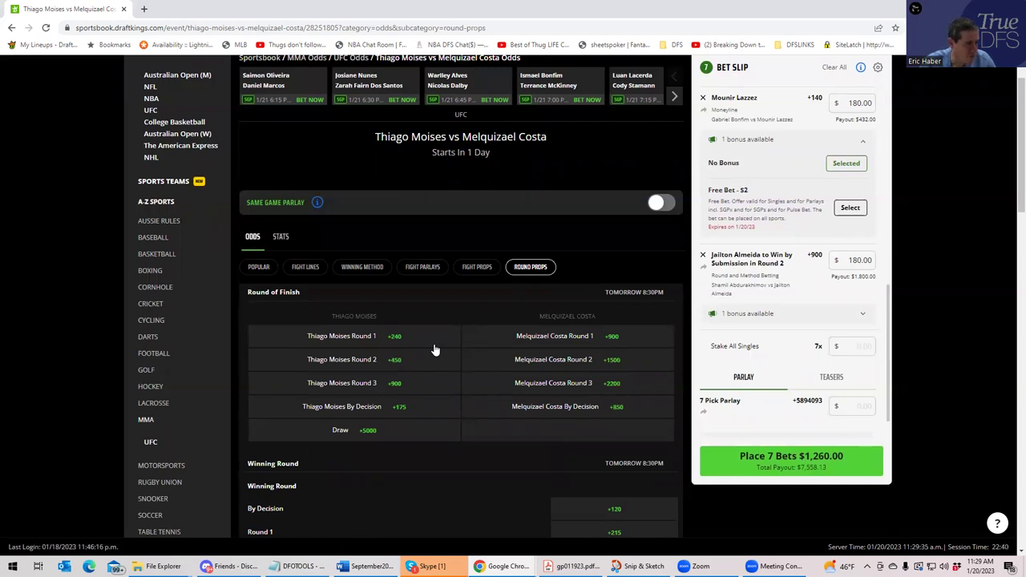
left_click(393, 362)
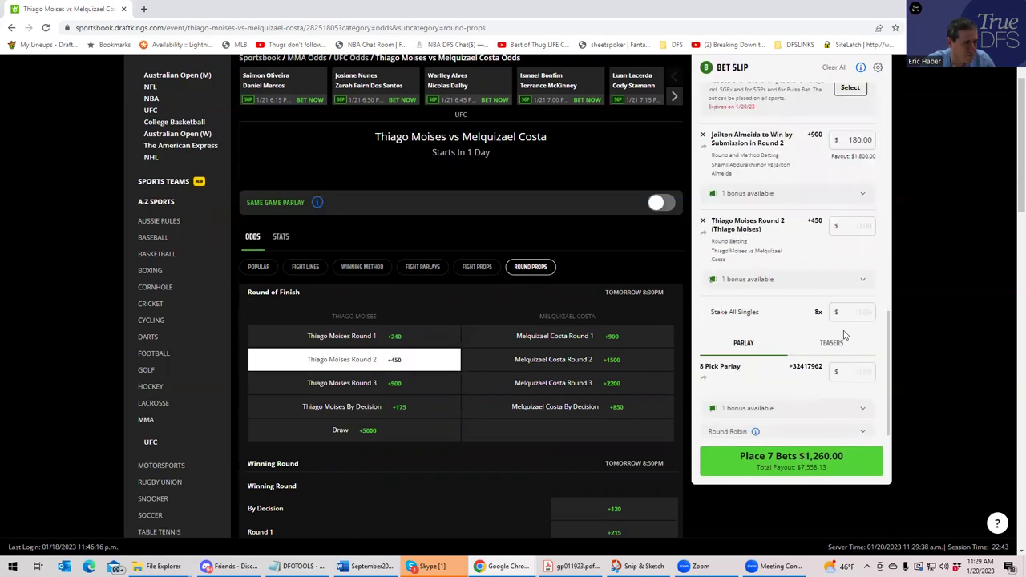
left_click(851, 225)
type("180")
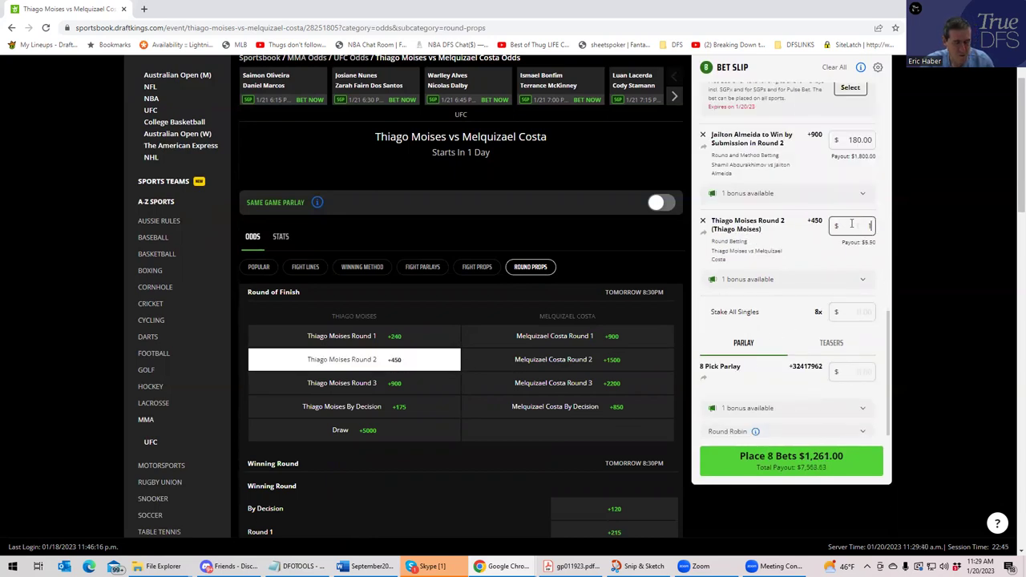
left_click(839, 282)
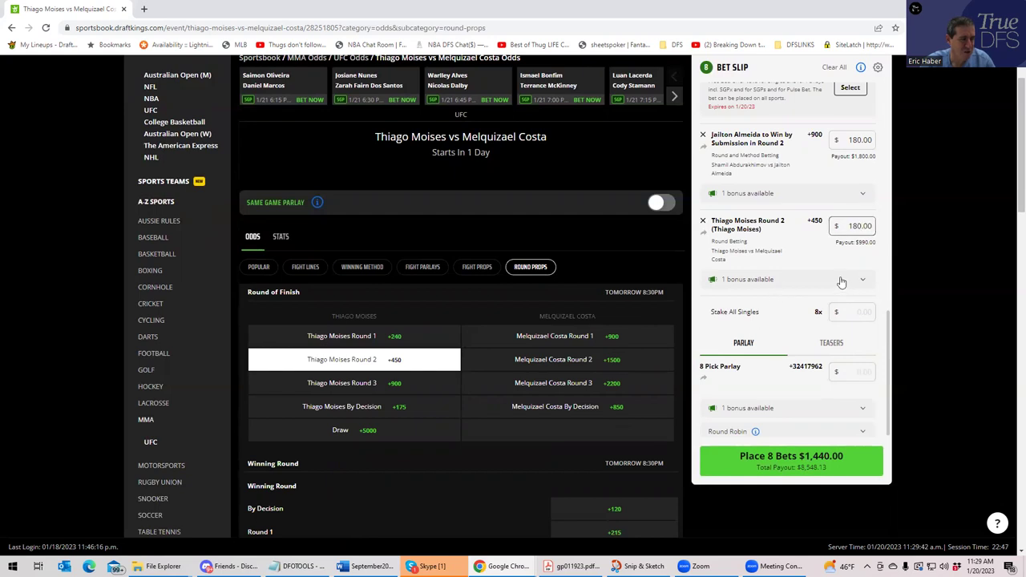
scroll(768, 295, "down", 1)
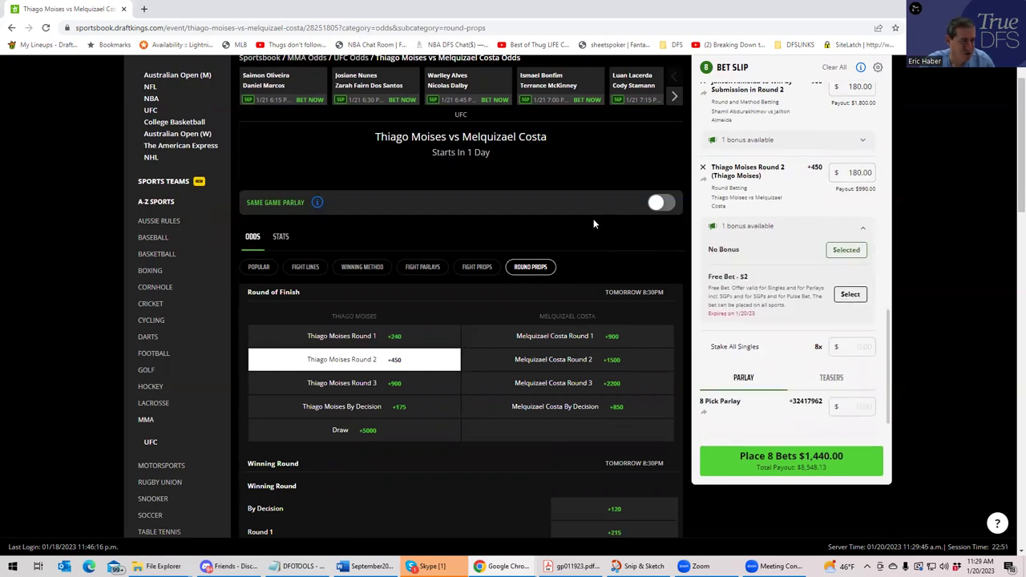
Open the Gregory Rodrigues vs Brunno Ferreira fight odds from further along the list of UFC fights
scroll(594, 223, "up", 1)
left_click(674, 154)
left_click(675, 156)
left_click(673, 154)
left_click(674, 154)
left_click(674, 154)
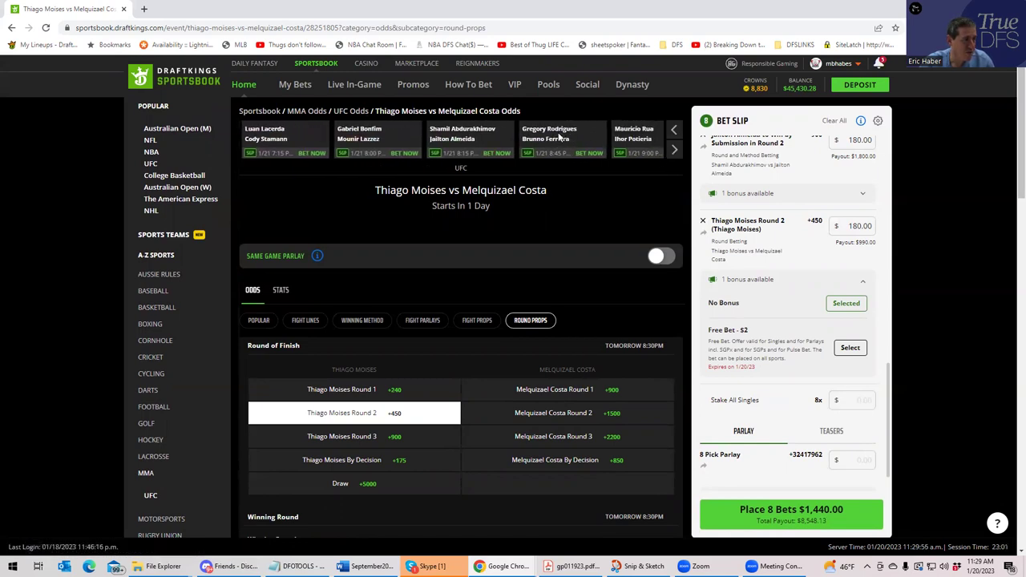
left_click(558, 134)
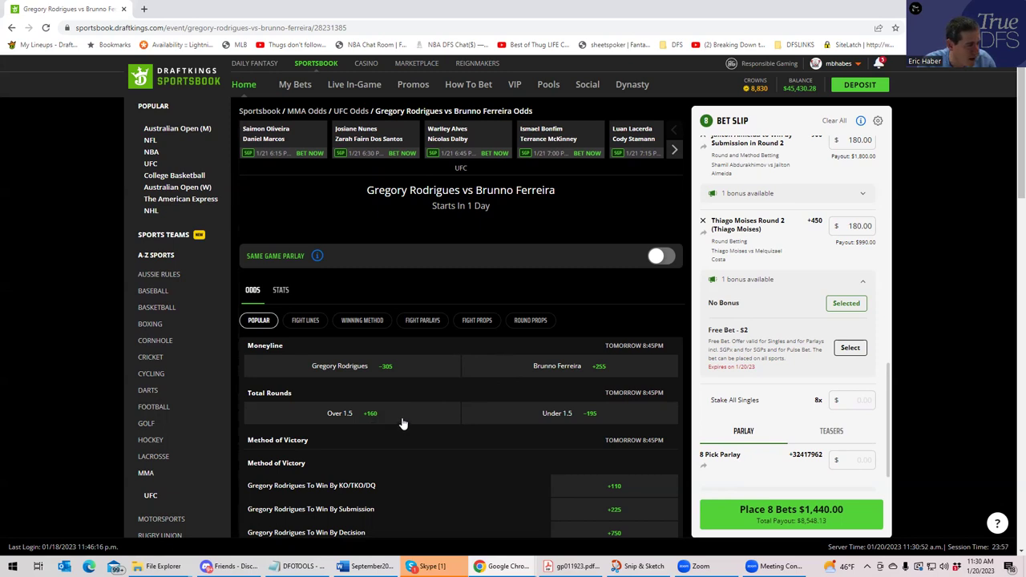
Add Over 1.5 total rounds for Gregory Rodrigues vs Brunno Ferreira to the bet slip with a $180 stake
left_click(372, 413)
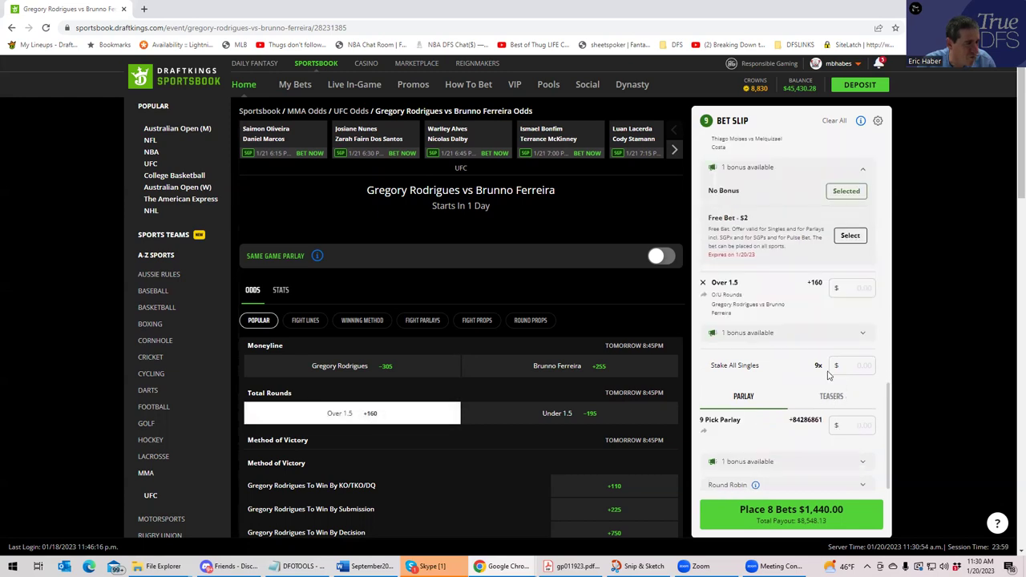
left_click(840, 289)
type("180")
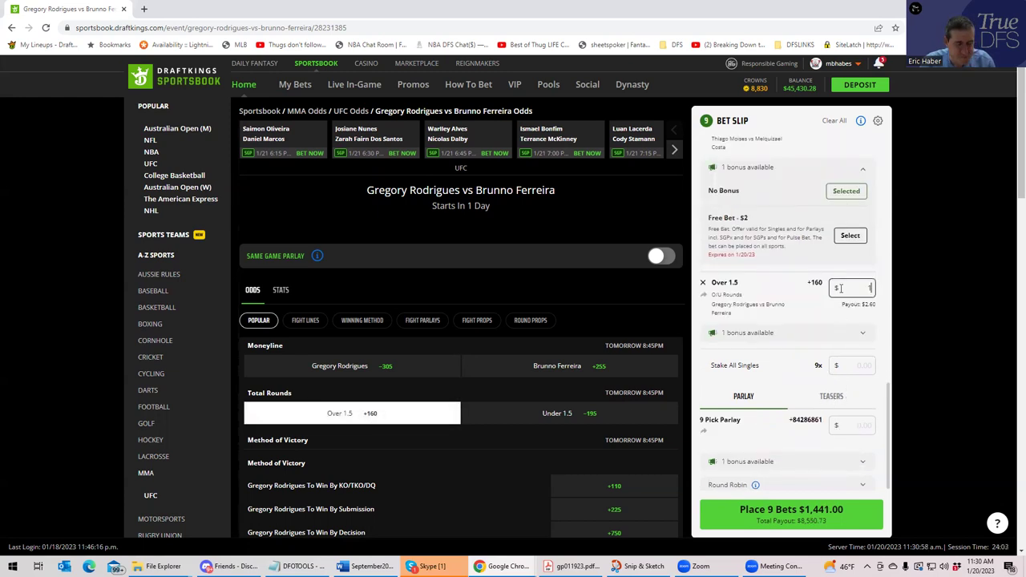
left_click(827, 320)
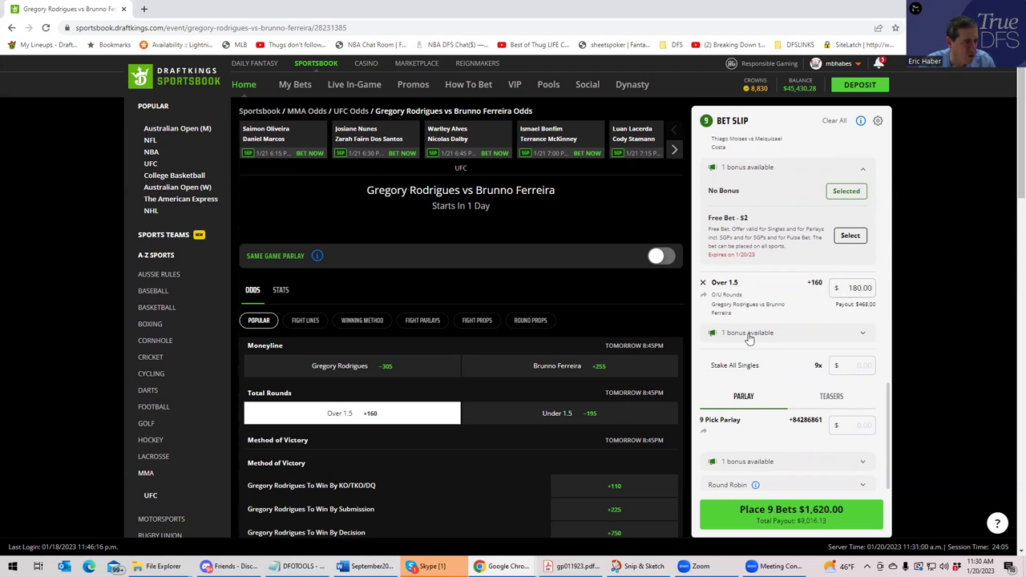
Open the Mauricio Rua vs Ihor Potieria fight odds from further along the list of UFC fights
left_click(675, 150)
left_click(674, 151)
left_click(674, 151)
left_click(674, 151)
left_click(675, 151)
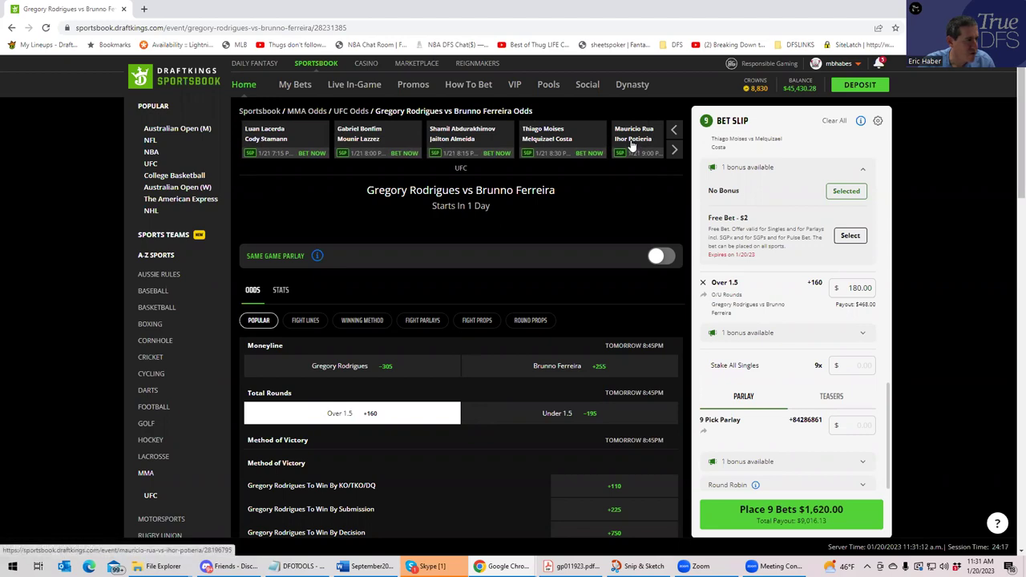
left_click(631, 141)
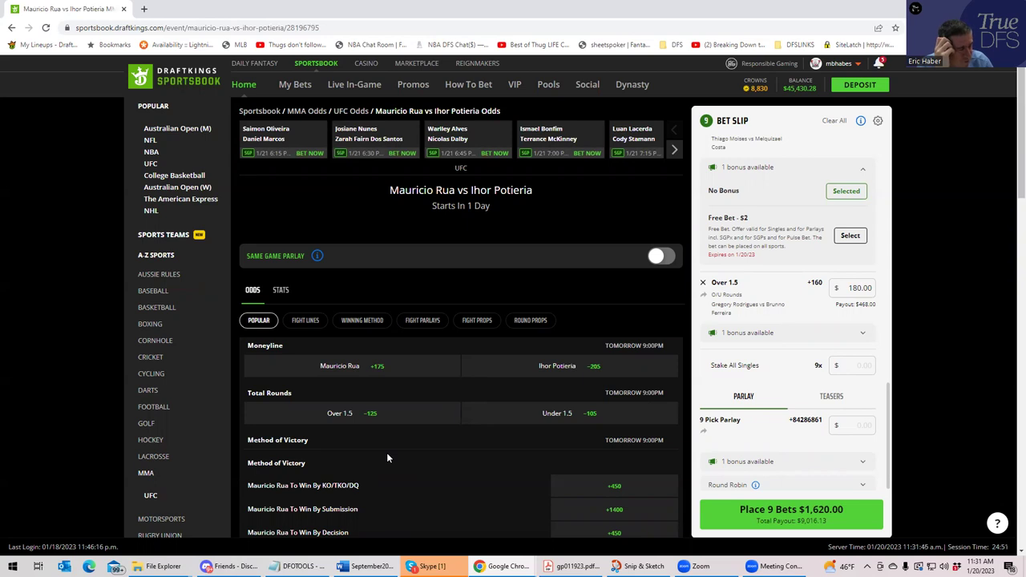
Add the Mauricio Rua moneyline to the bet slip with a $180 stake and dismiss the session time reminder
left_click(347, 370)
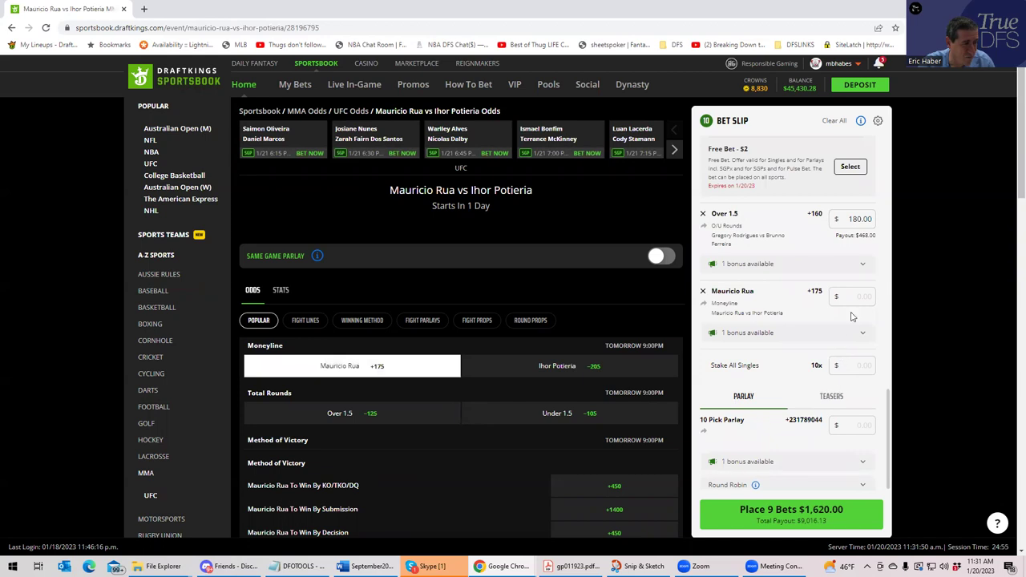
left_click(851, 297)
type("1")
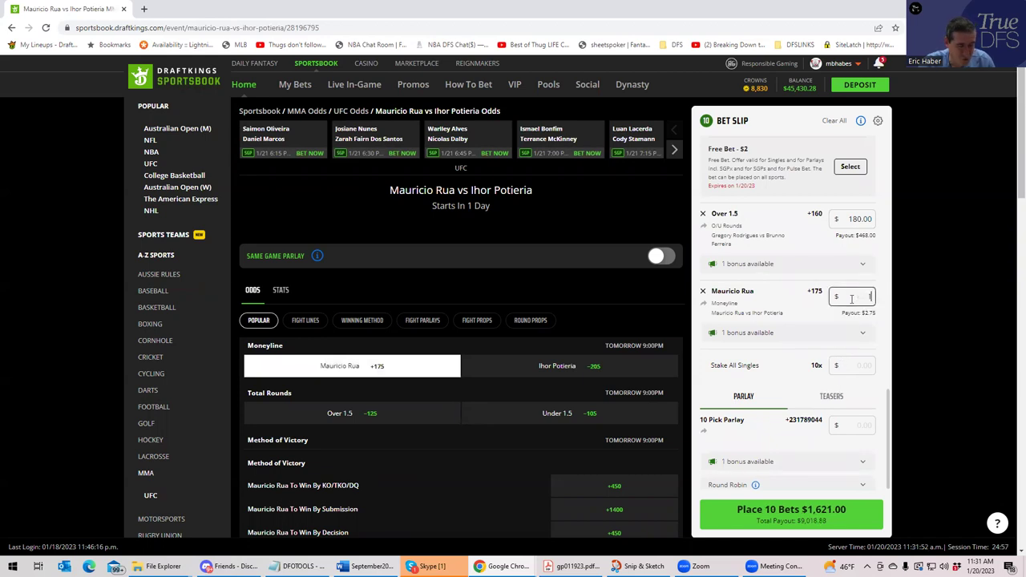
type("80")
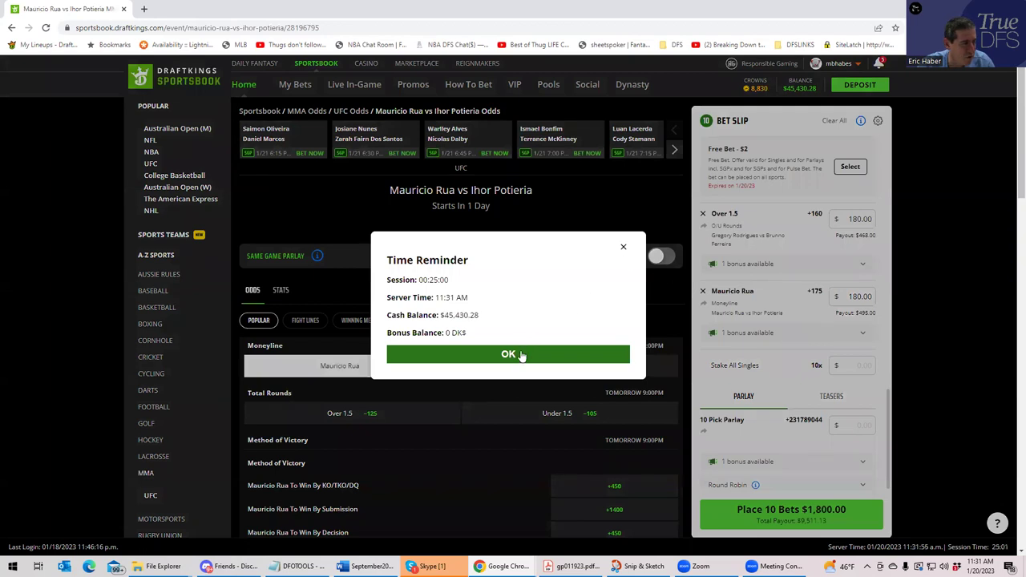
left_click(508, 354)
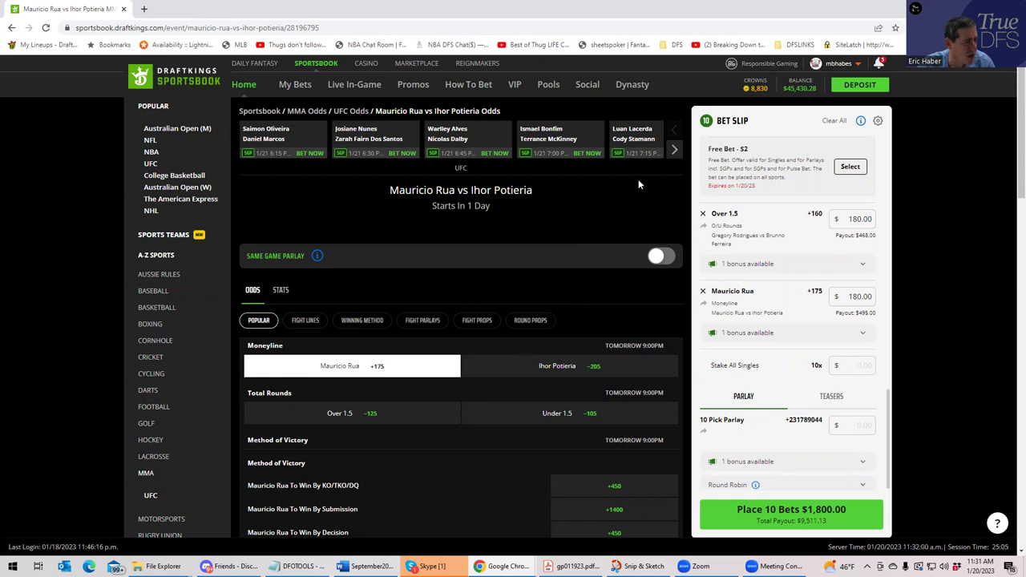
Open the Paul Craig vs Johnny Walker fight odds from further along the list of UFC fights
left_click(674, 150)
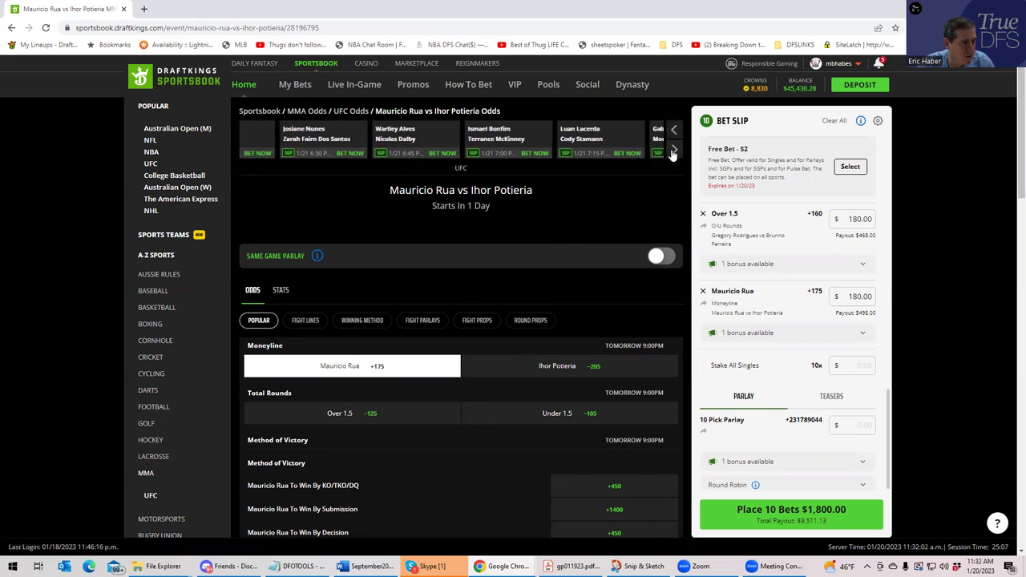
left_click(675, 151)
left_click(674, 151)
left_click(674, 151)
left_click(674, 151)
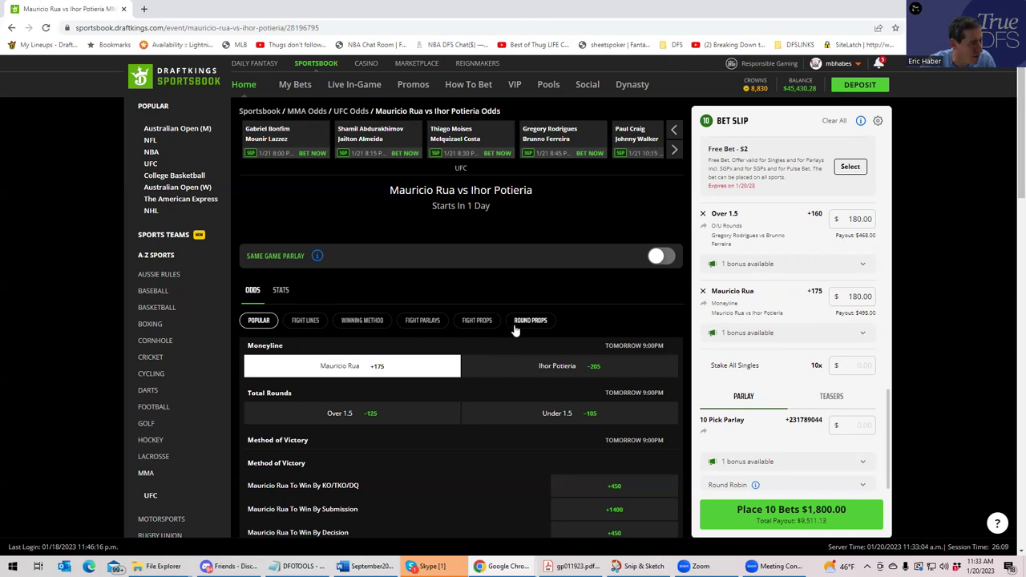
left_click(633, 140)
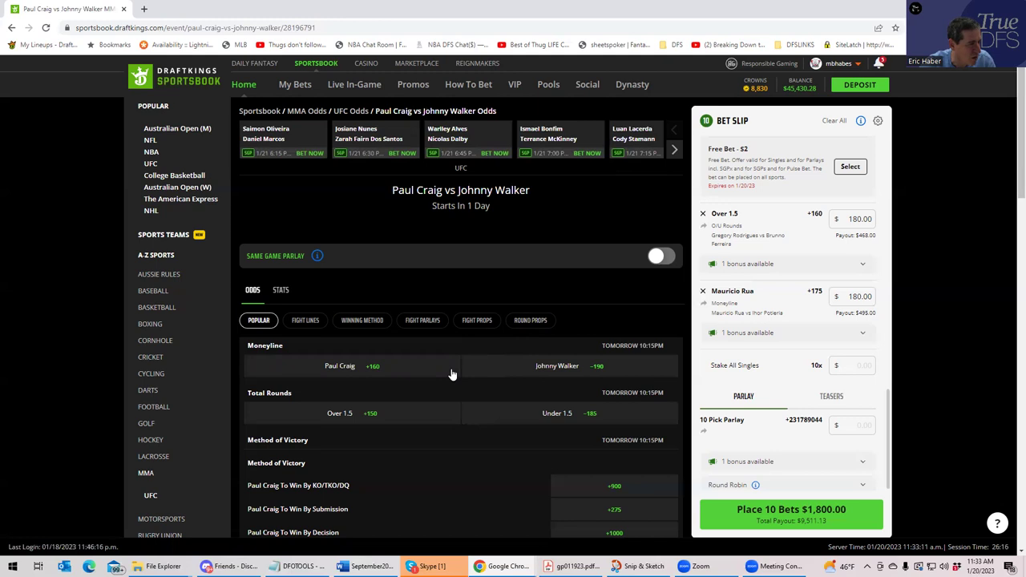
Add Johnny Walker To Win By Decision from the method of victory odds to the bet slip with a $180 stake
scroll(466, 438, "down", 3)
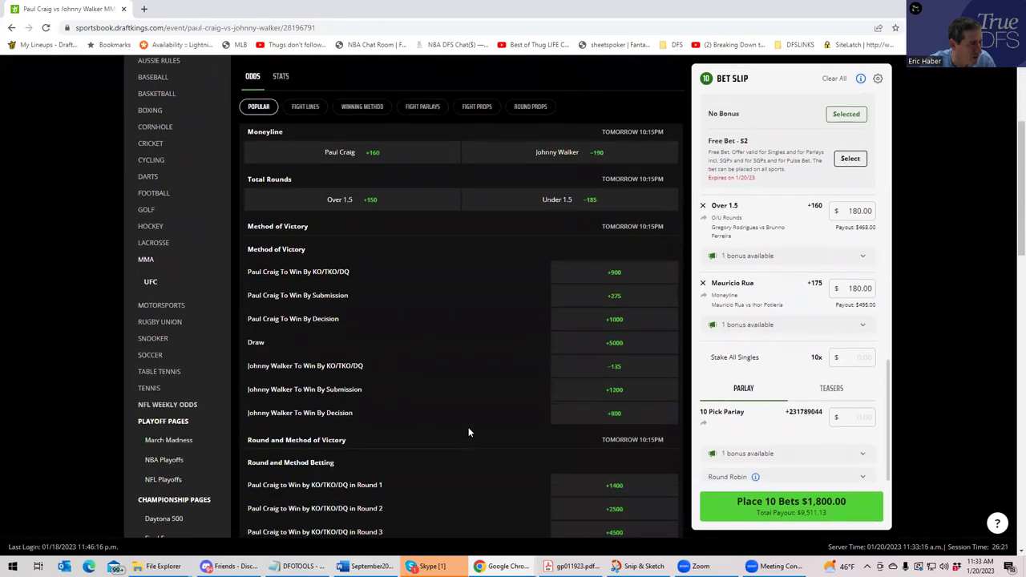
left_click(613, 415)
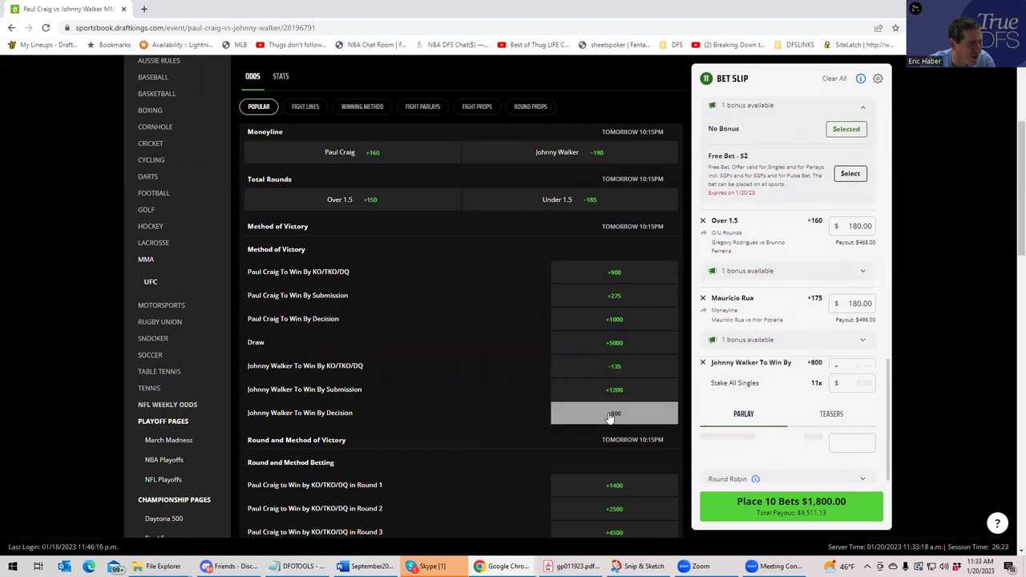
left_click(854, 276)
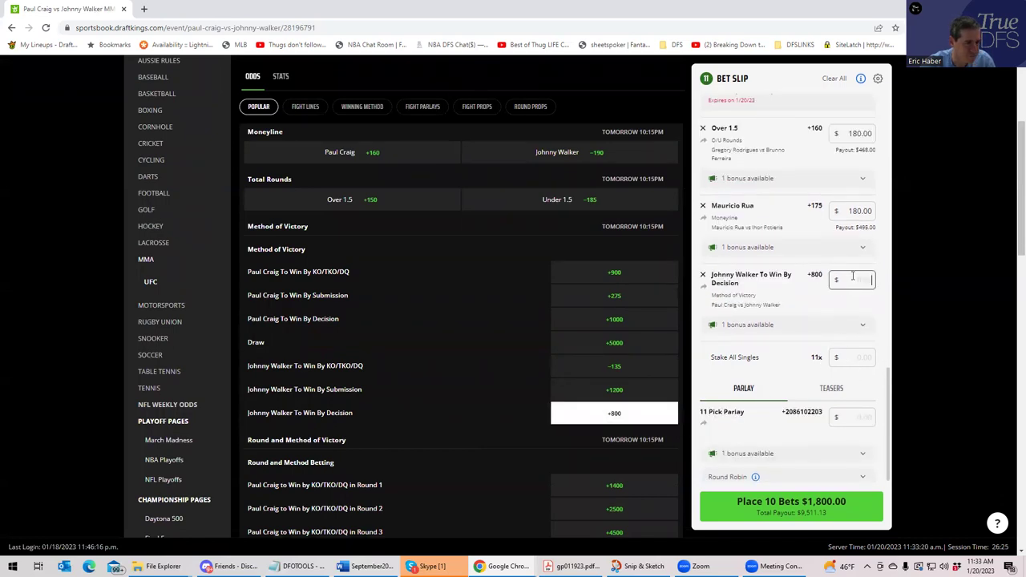
type("180")
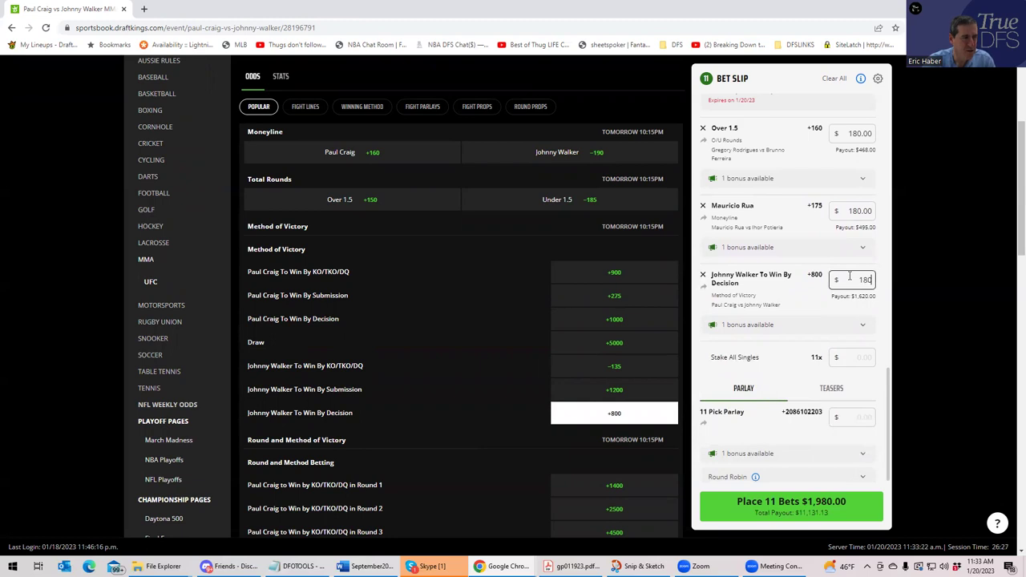
left_click(828, 312)
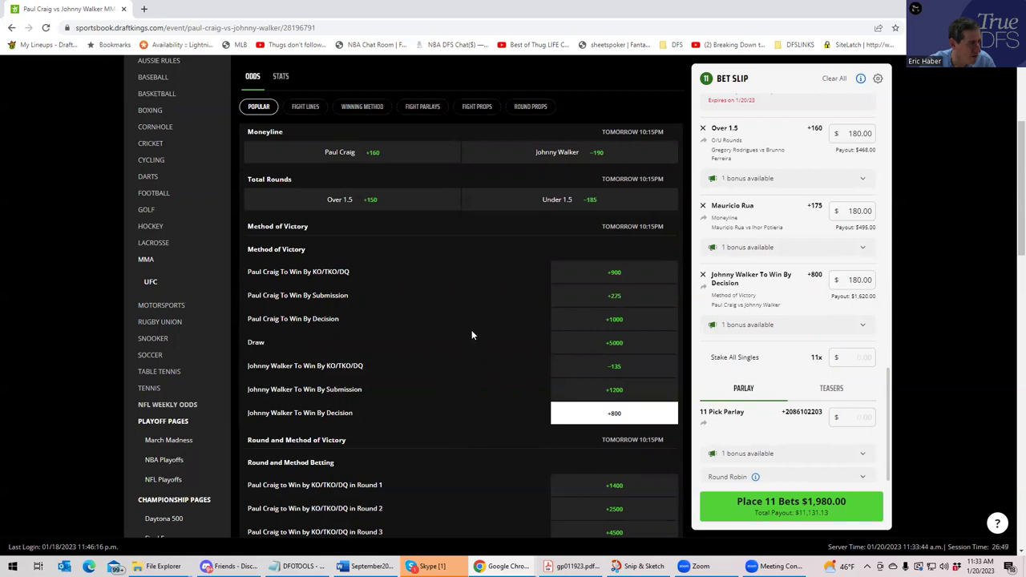
Examine the round-of-finish and winning-round odds in the round props for Paul Craig vs Johnny Walker
left_click(523, 107)
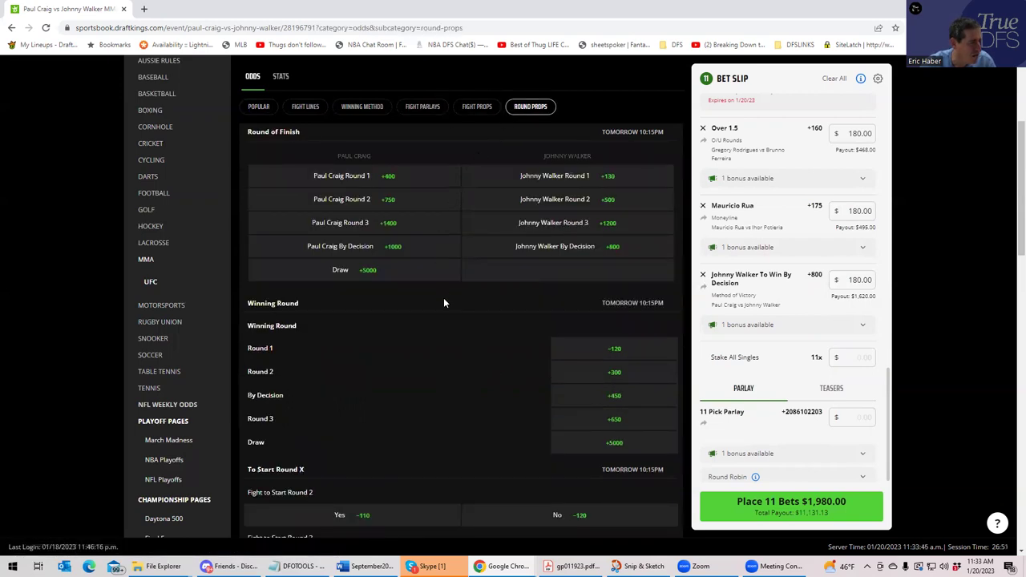
scroll(449, 327, "up", 2)
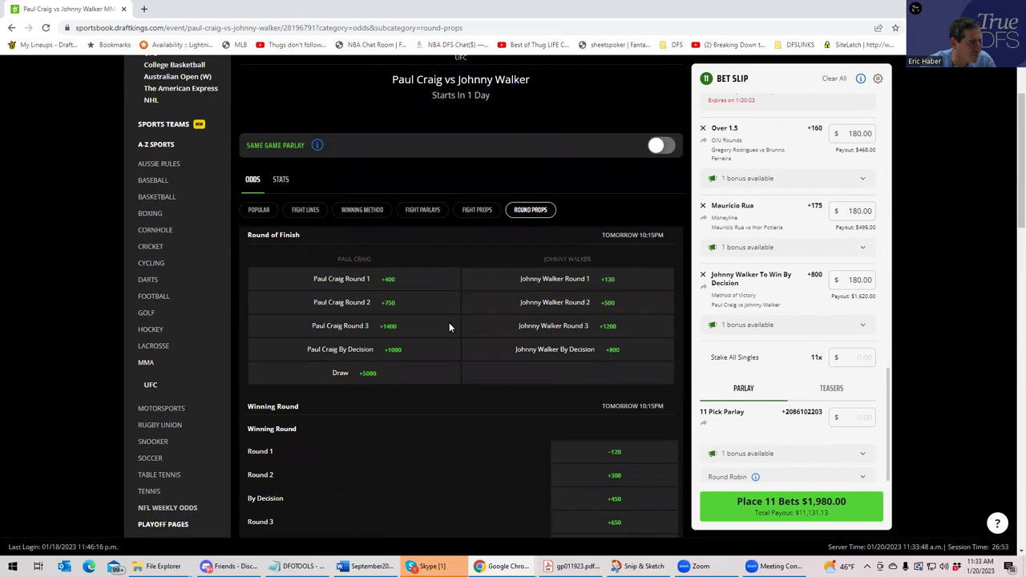
scroll(451, 329, "down", 1)
scroll(450, 328, "down", 1)
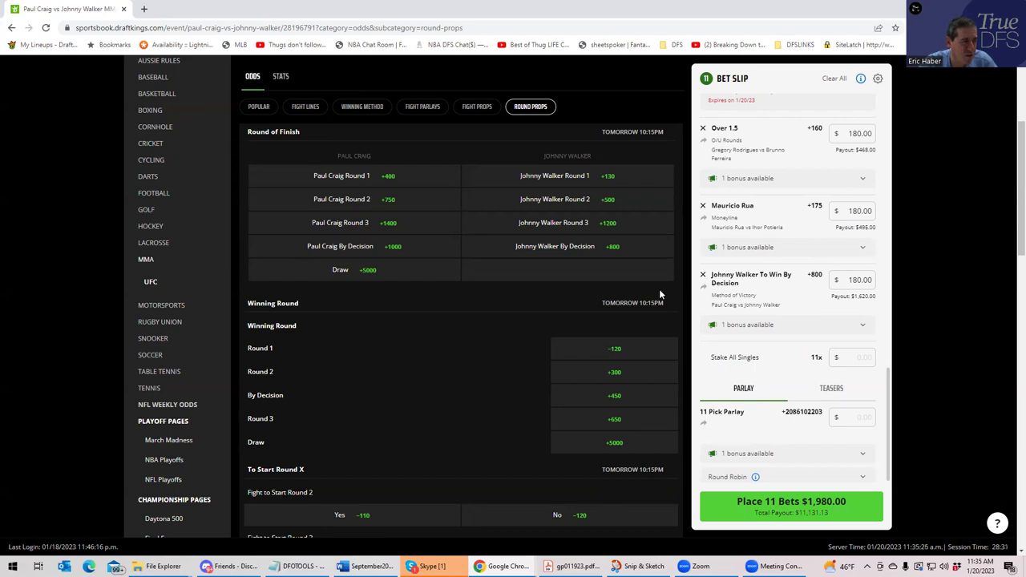
Open the Lauren Murphy vs Jessica Andrade fight odds from further along the list of UFC fights and display the round props
scroll(629, 100, "up", 3)
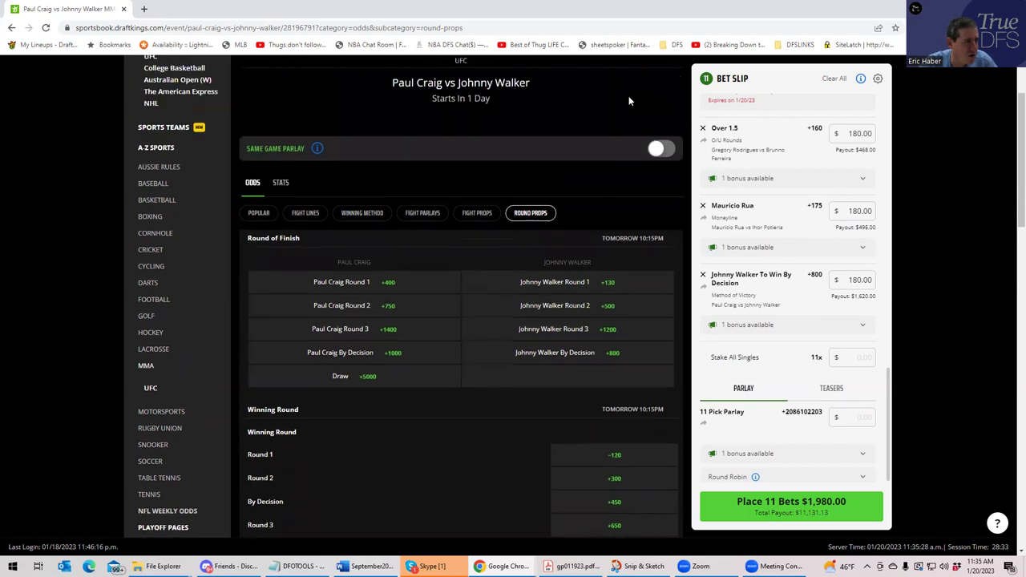
left_click(676, 150)
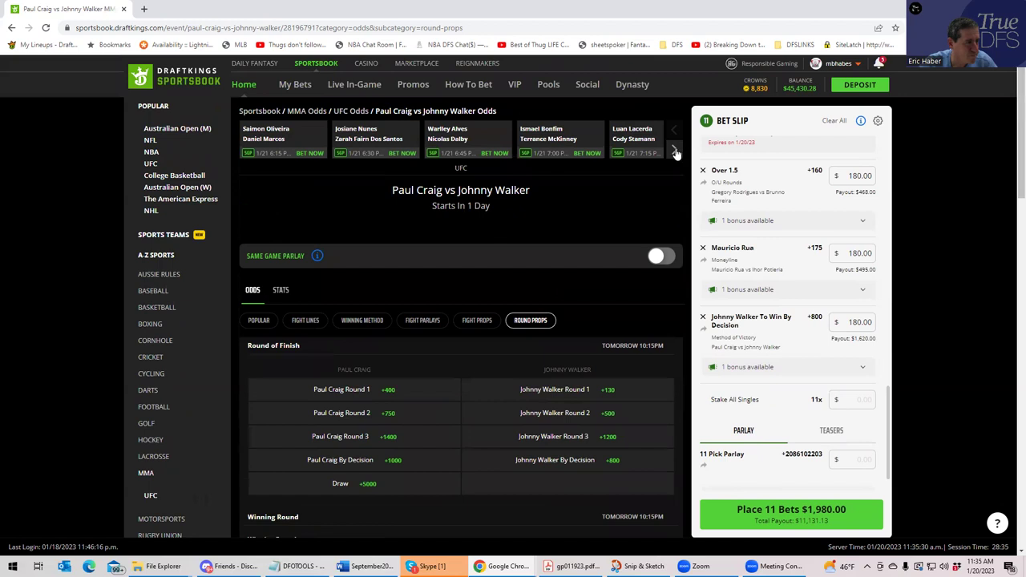
left_click(675, 150)
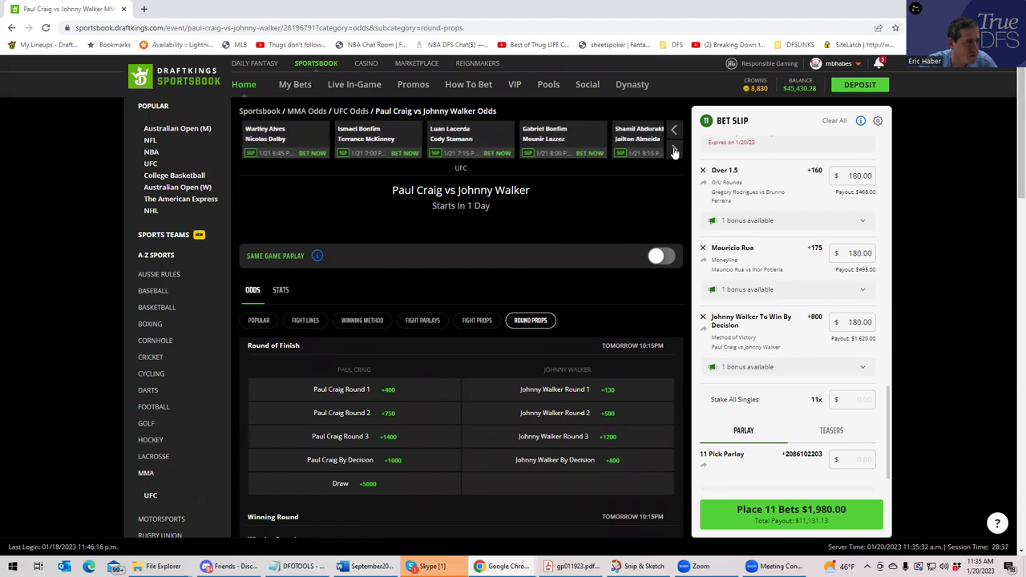
left_click(675, 150)
left_click(675, 149)
left_click(675, 150)
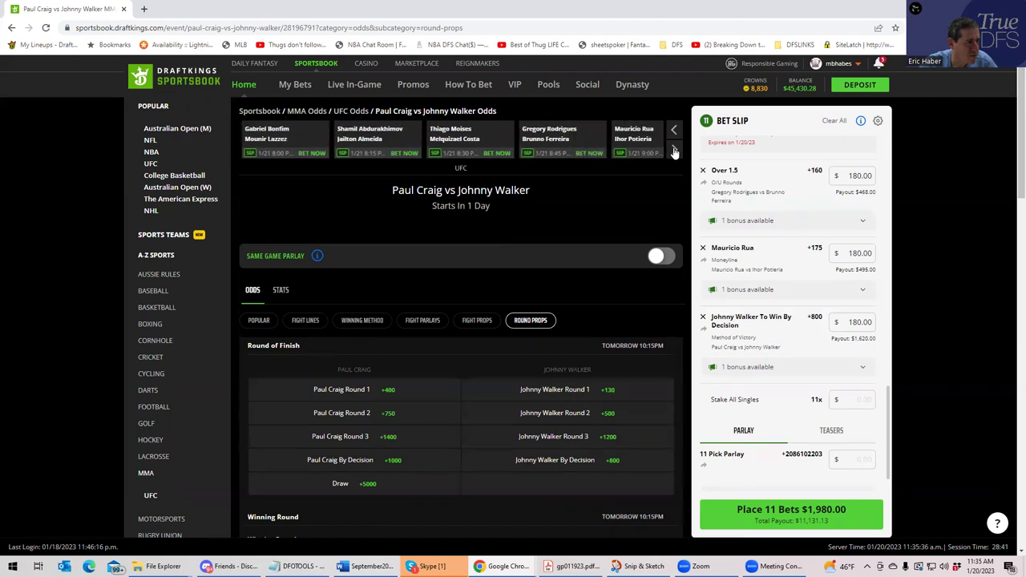
left_click(675, 150)
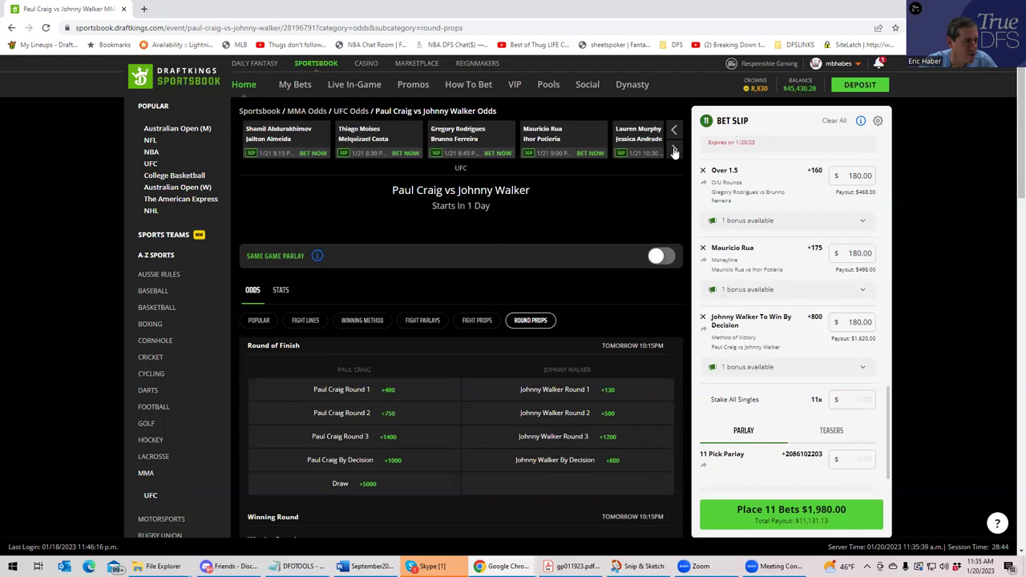
left_click(647, 137)
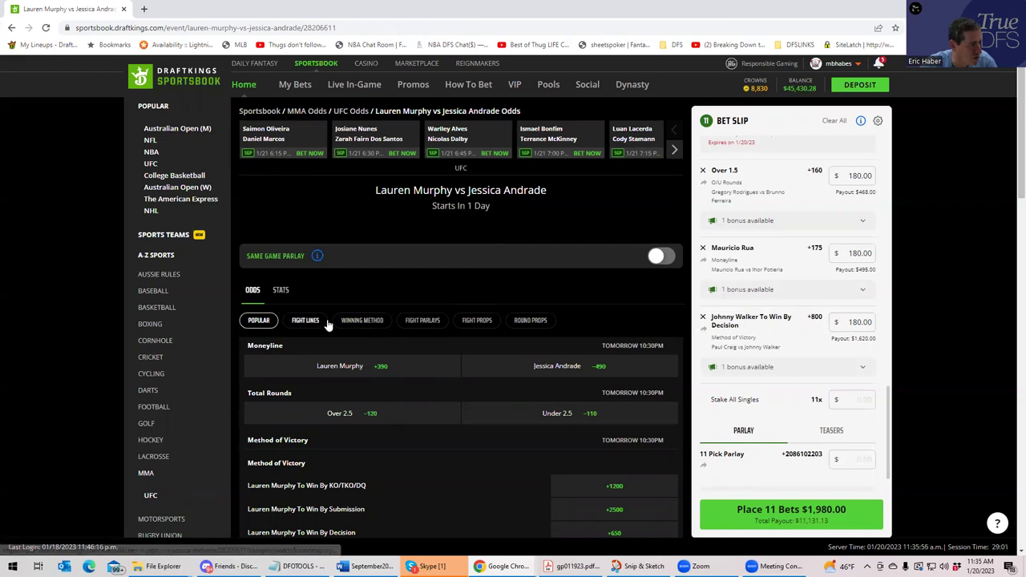
left_click(523, 321)
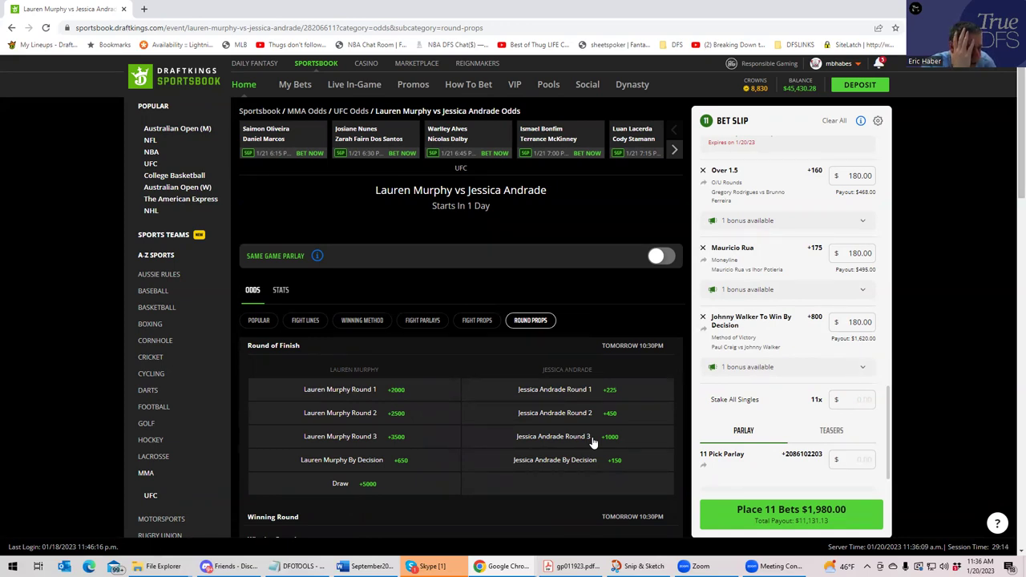
left_click(570, 392)
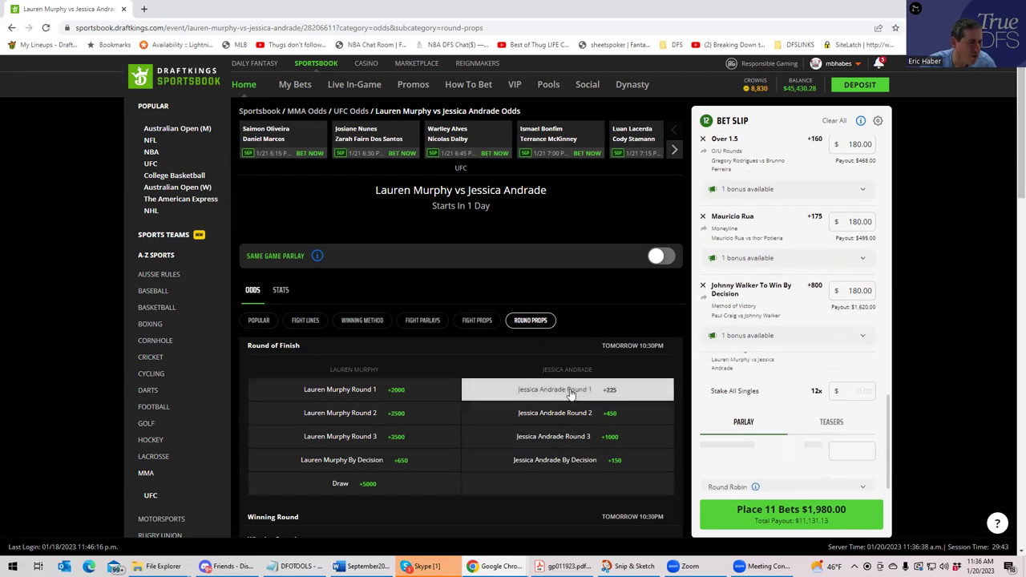
left_click(852, 341)
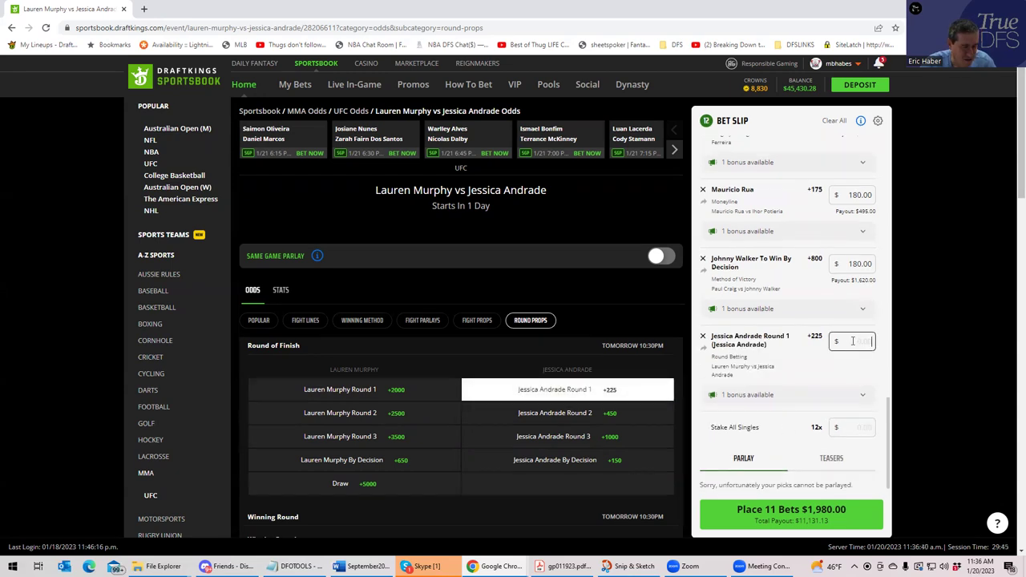
type("180")
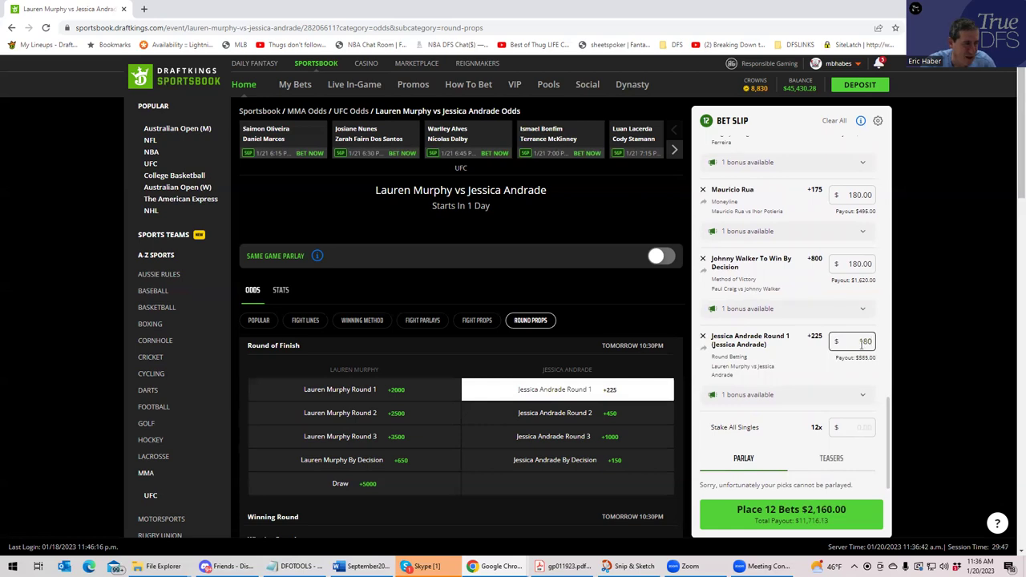
left_click(810, 376)
left_click(702, 340)
Add Jessica Andrade Round 2 from the round of finish odds to the bet slip with a $180 stake
left_click(531, 415)
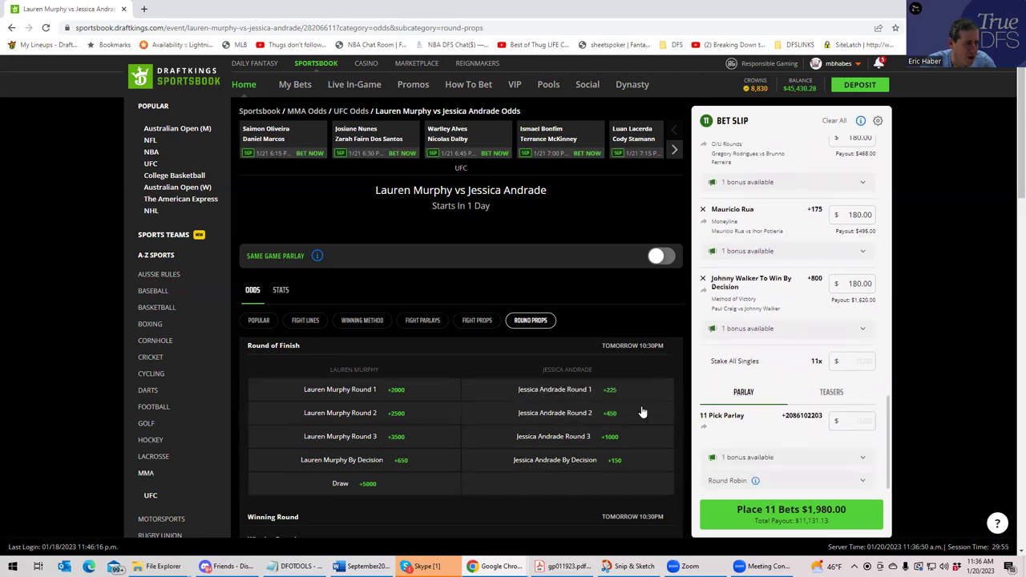
left_click(588, 416)
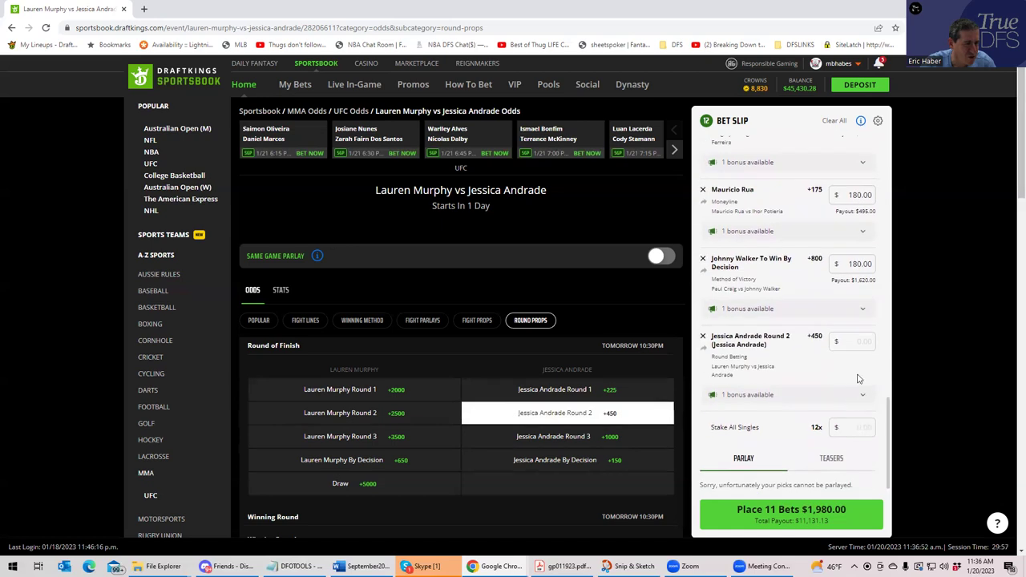
left_click(857, 342)
type("180")
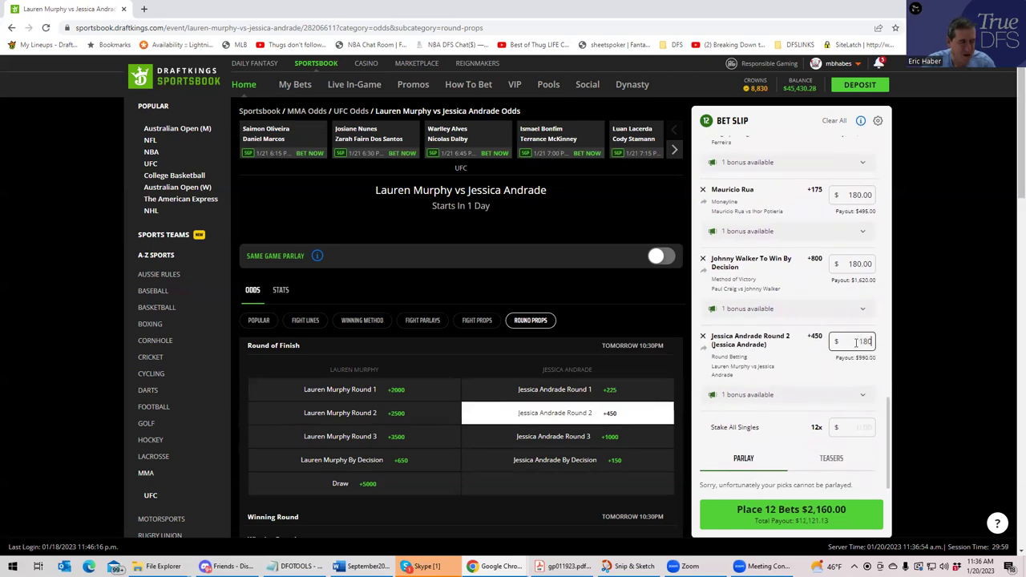
left_click(848, 383)
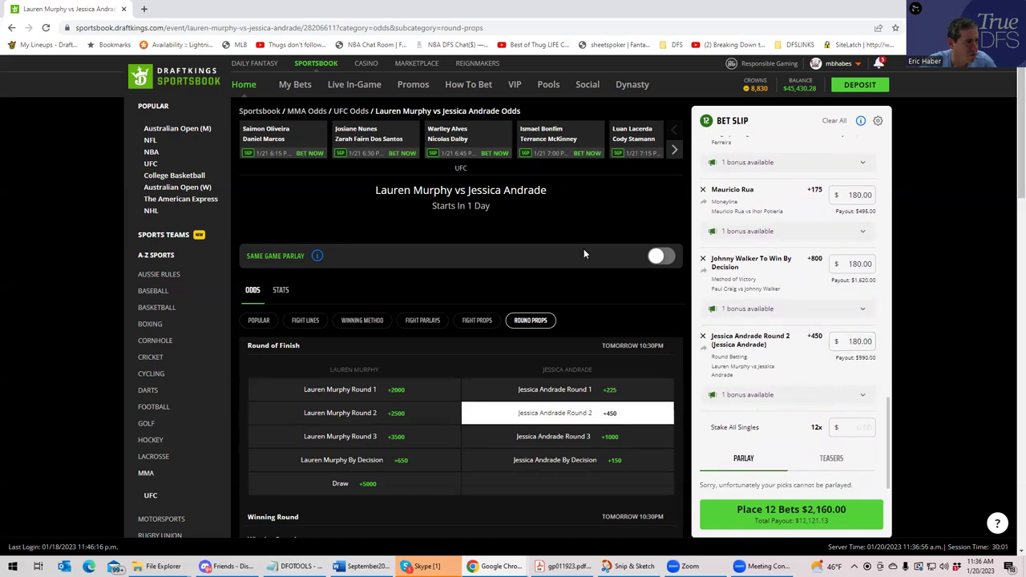
Open the Gilbert Burns vs Neil Magny fight odds from further along the list of UFC fights
left_click(672, 154)
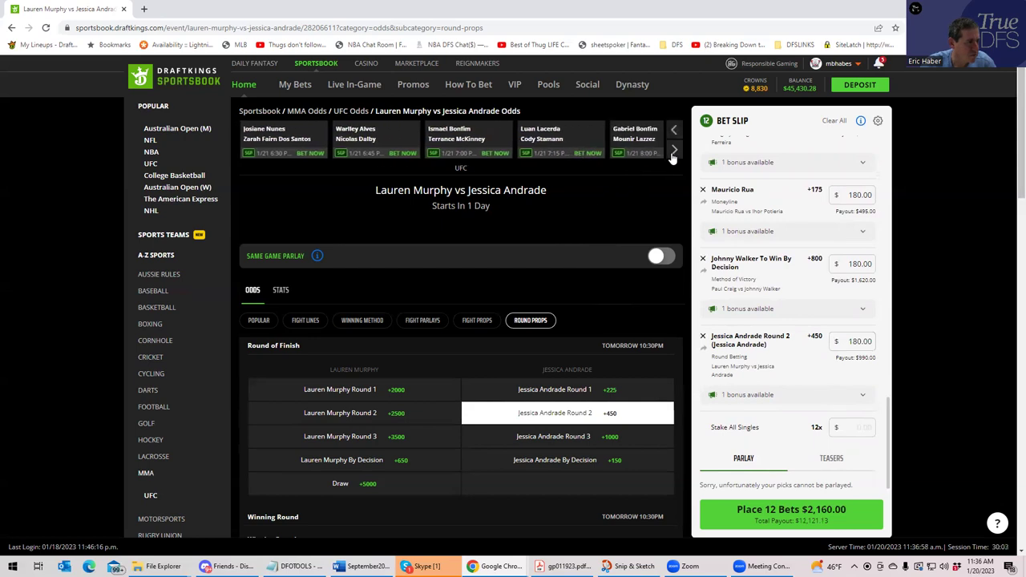
left_click(672, 153)
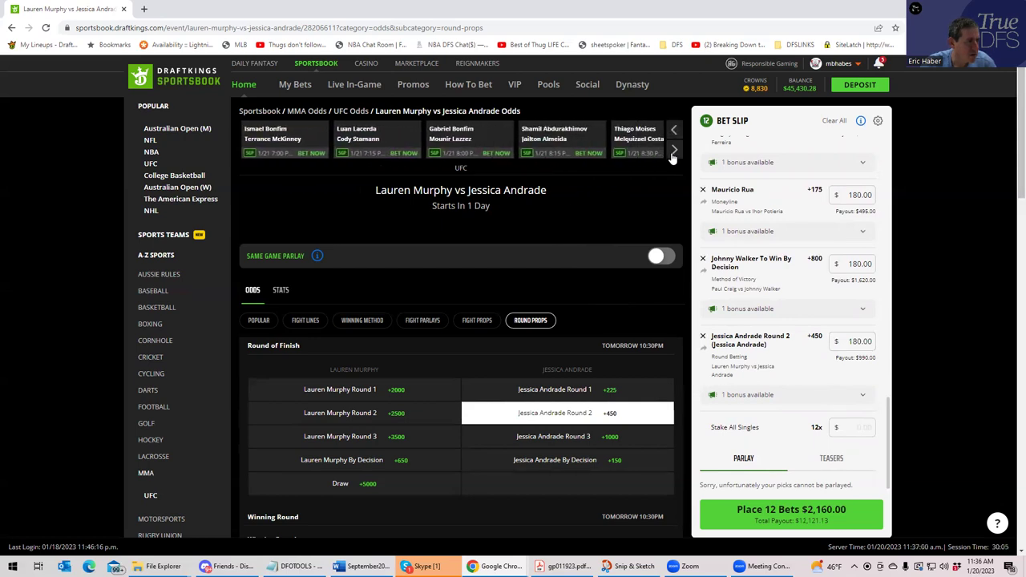
left_click(673, 152)
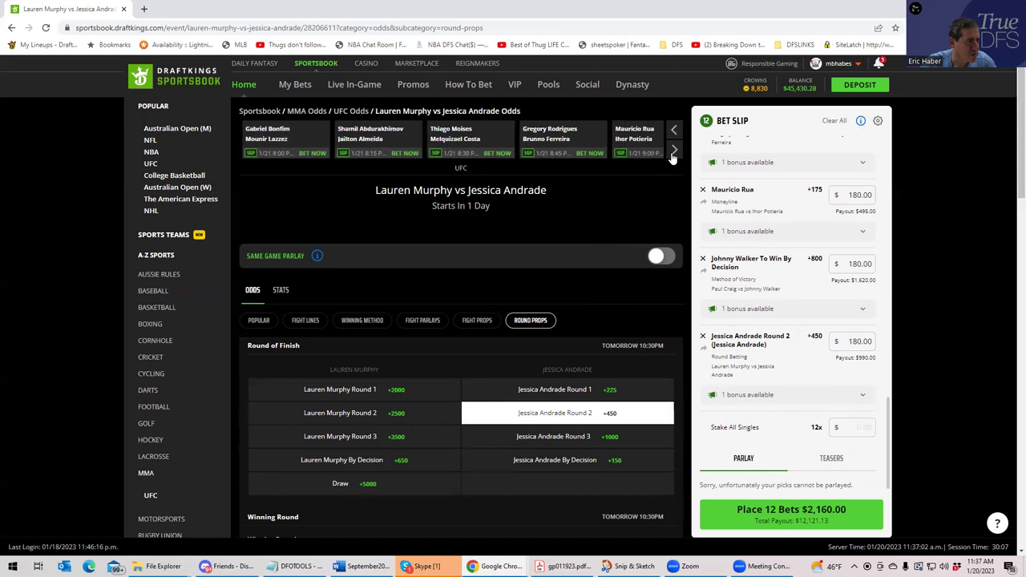
left_click(673, 152)
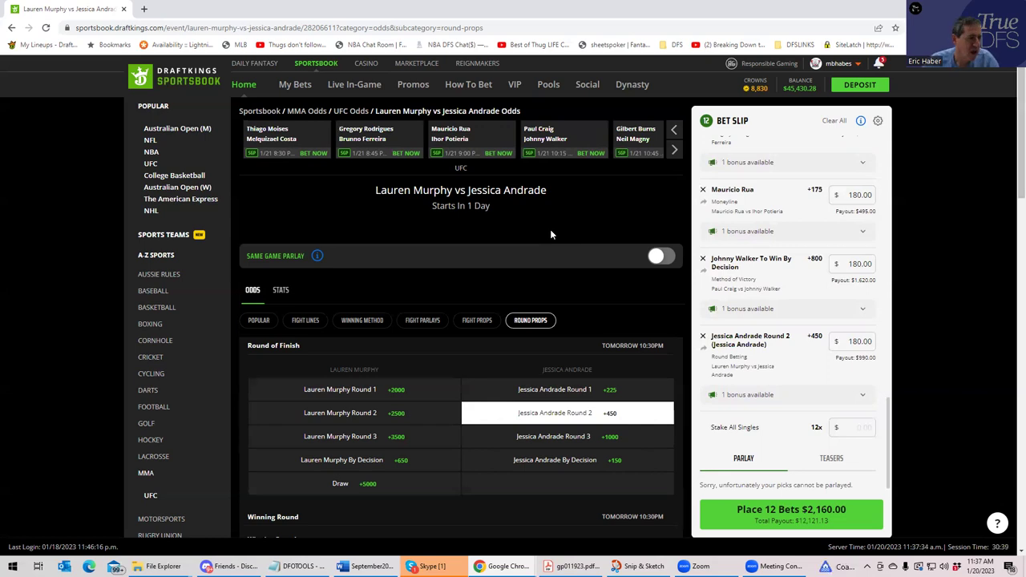
left_click(626, 138)
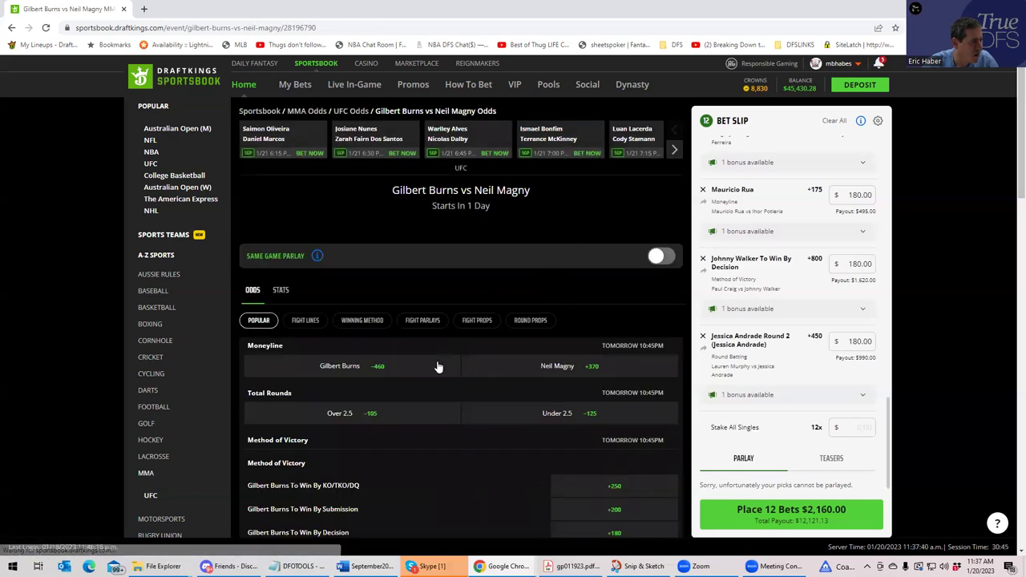
Add Gilbert Burns To Win By Decision from the method of victory odds to the bet slip with a $180 stake
scroll(405, 421, "down", 1)
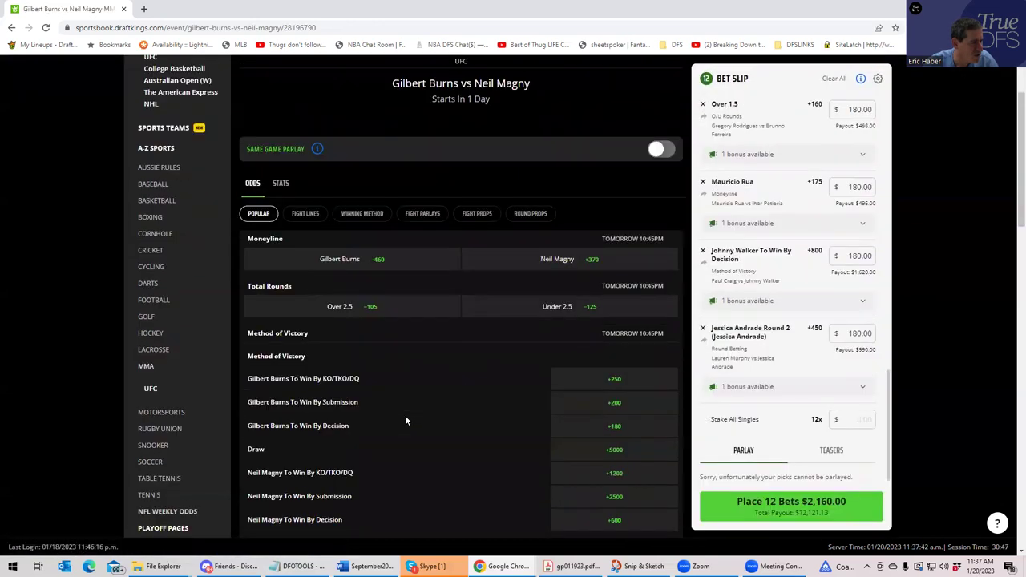
left_click(614, 426)
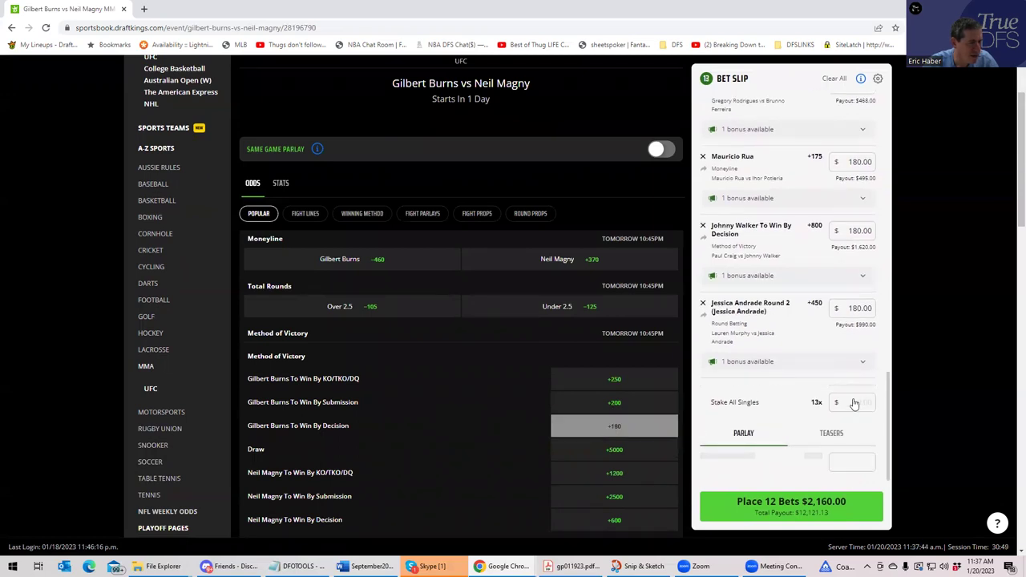
left_click(861, 343)
type("180")
left_click(648, 207)
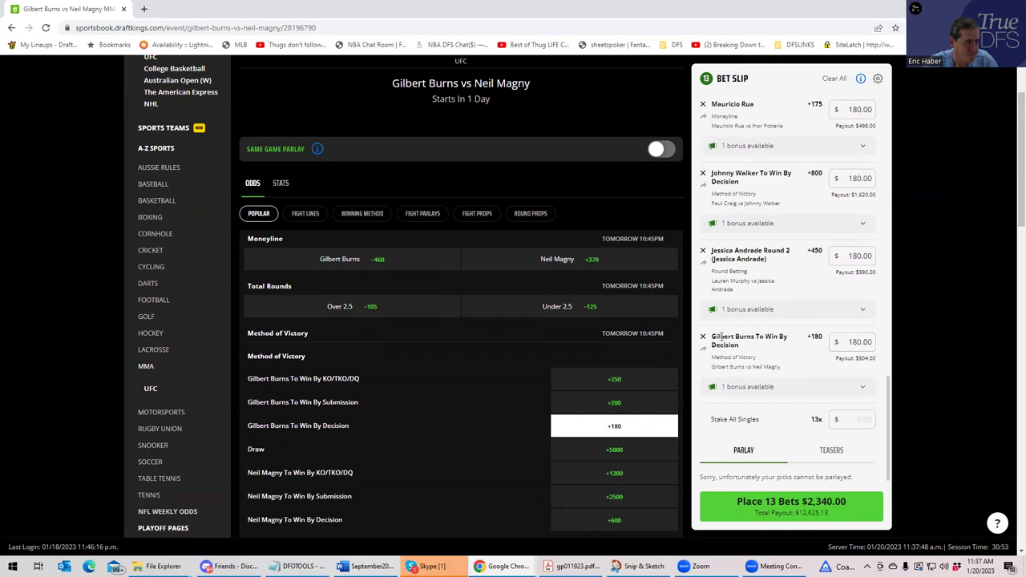
Open the Deiveson Figueiredo vs Brandon Moreno fight odds from further along the list of UFC fights
scroll(646, 202, "up", 2)
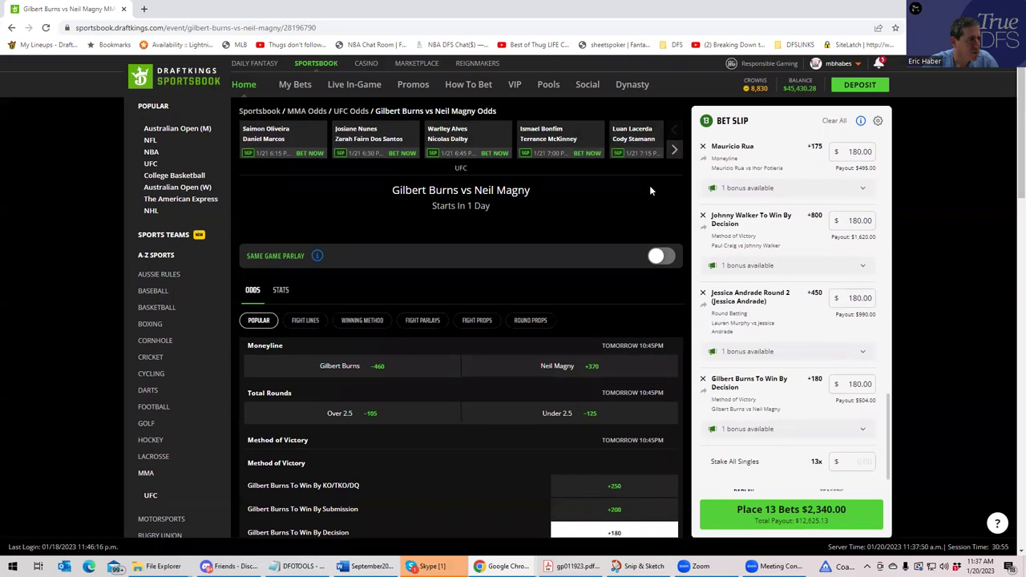
left_click(674, 153)
left_click(673, 153)
left_click(674, 153)
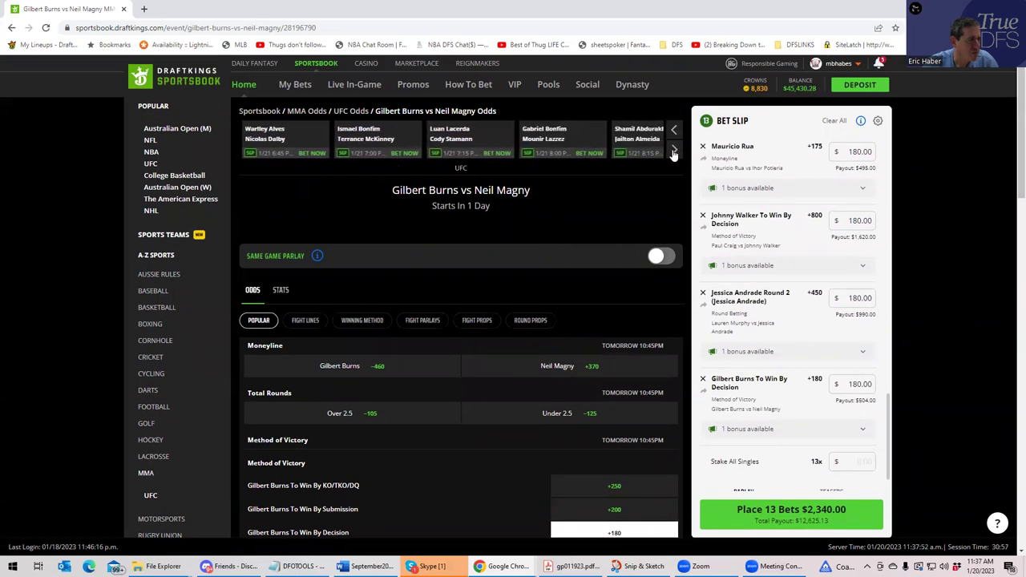
left_click(673, 152)
left_click(673, 152)
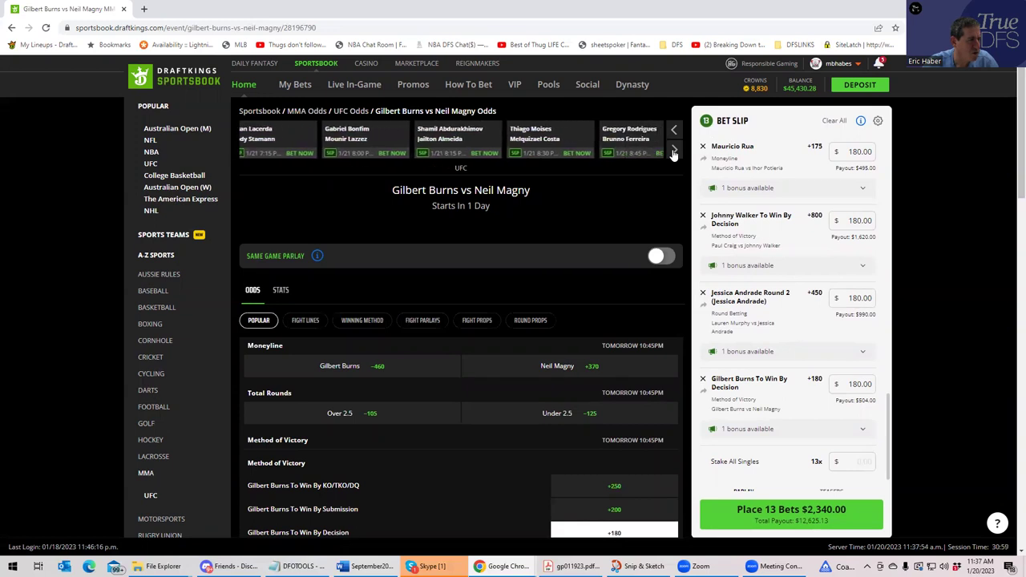
left_click(674, 152)
left_click(673, 152)
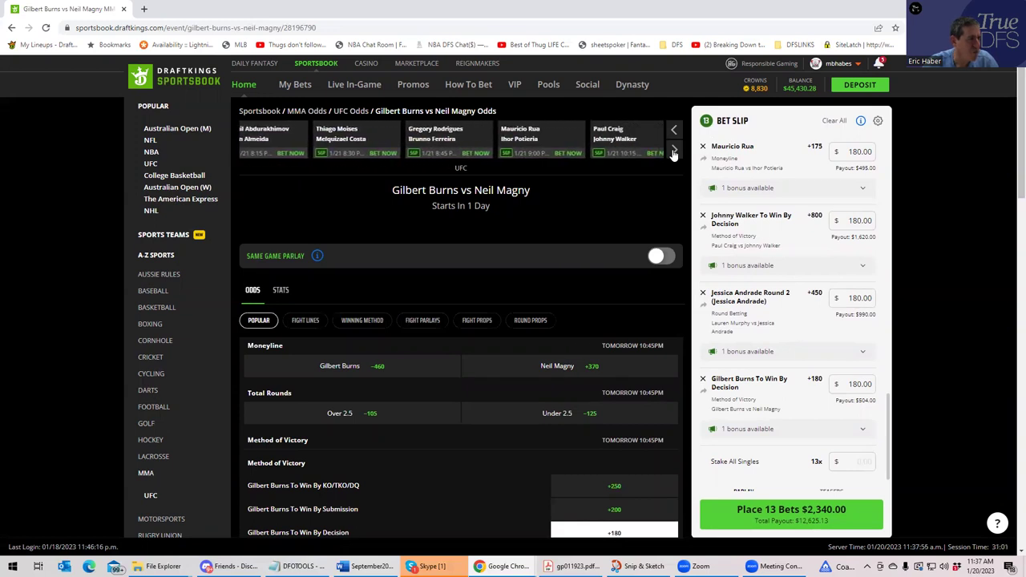
left_click(674, 152)
left_click(674, 152)
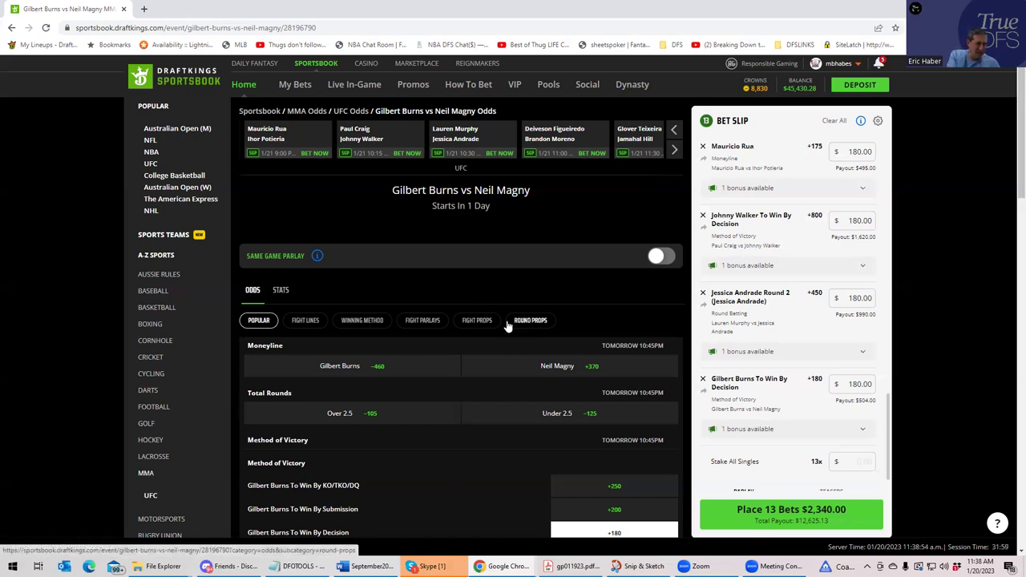
left_click(549, 135)
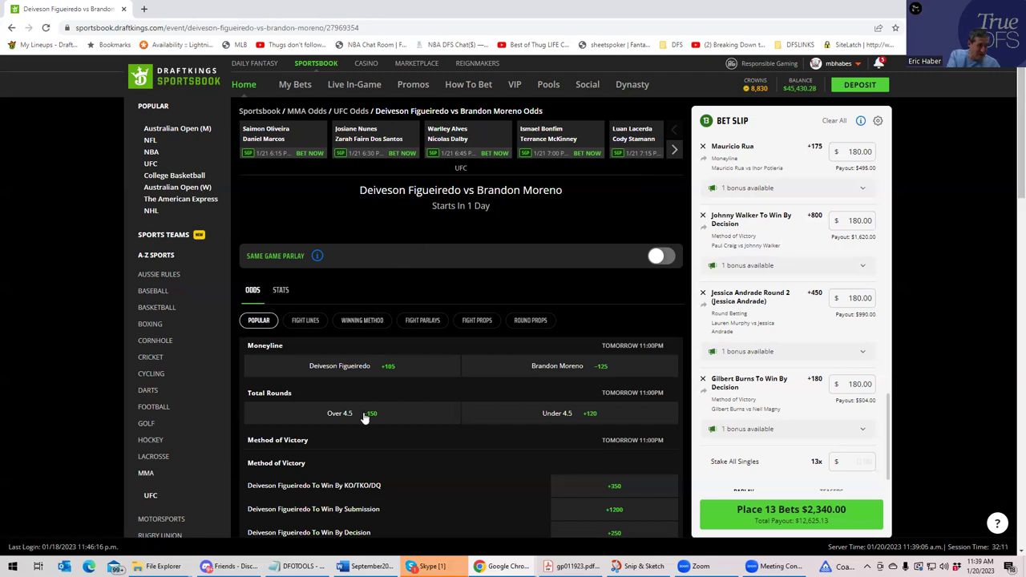
Add Deiveson Figueiredo To Win By Decision from the method of victory odds to the bet slip with a $180 stake
scroll(366, 423, "down", 2)
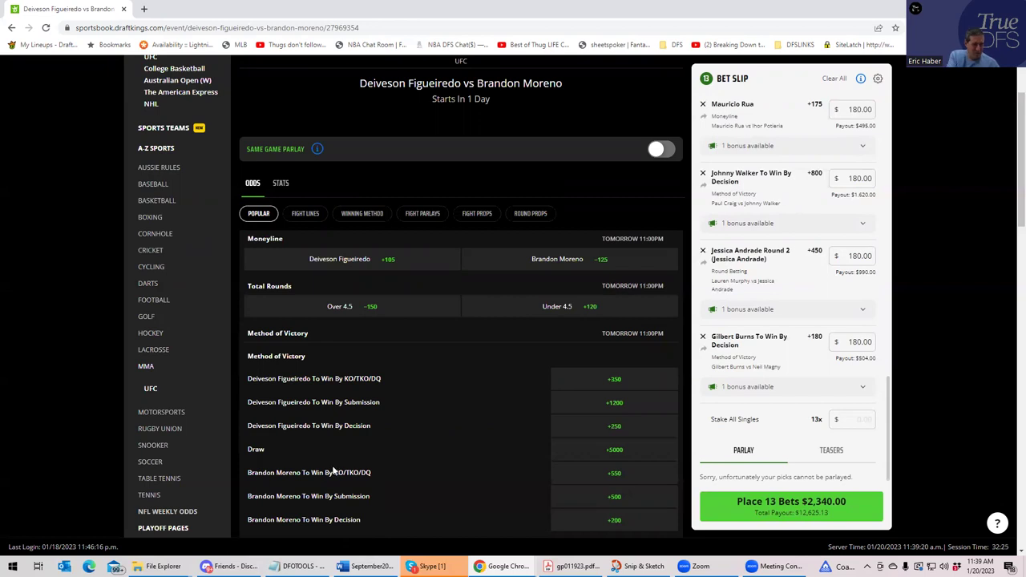
left_click(614, 429)
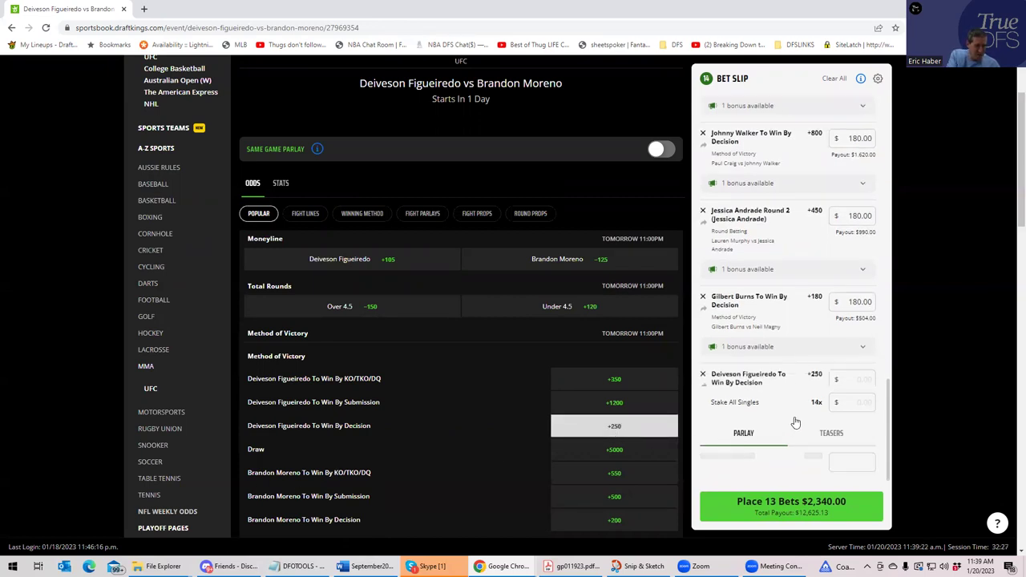
left_click(859, 337)
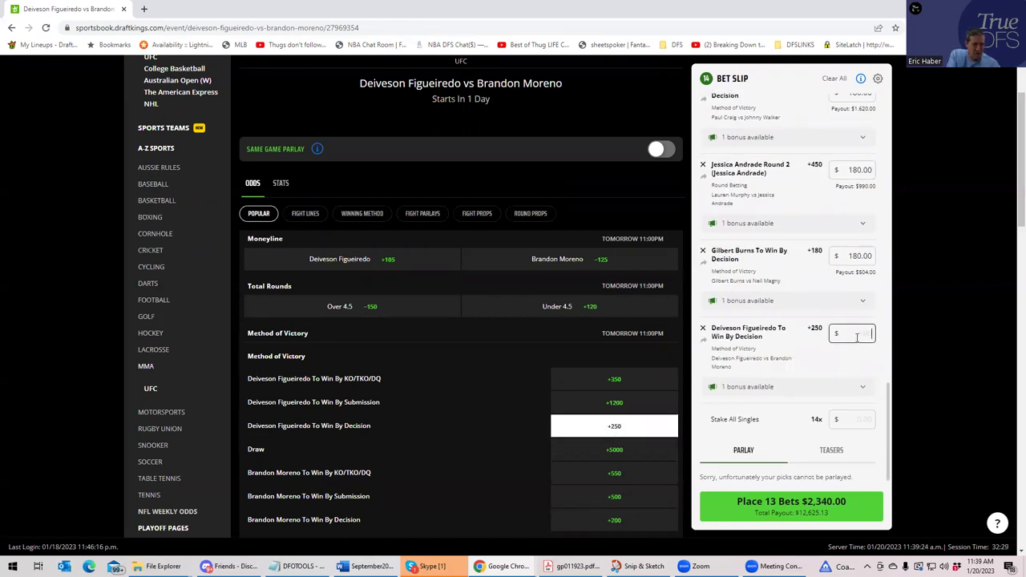
type("250")
left_click(852, 388)
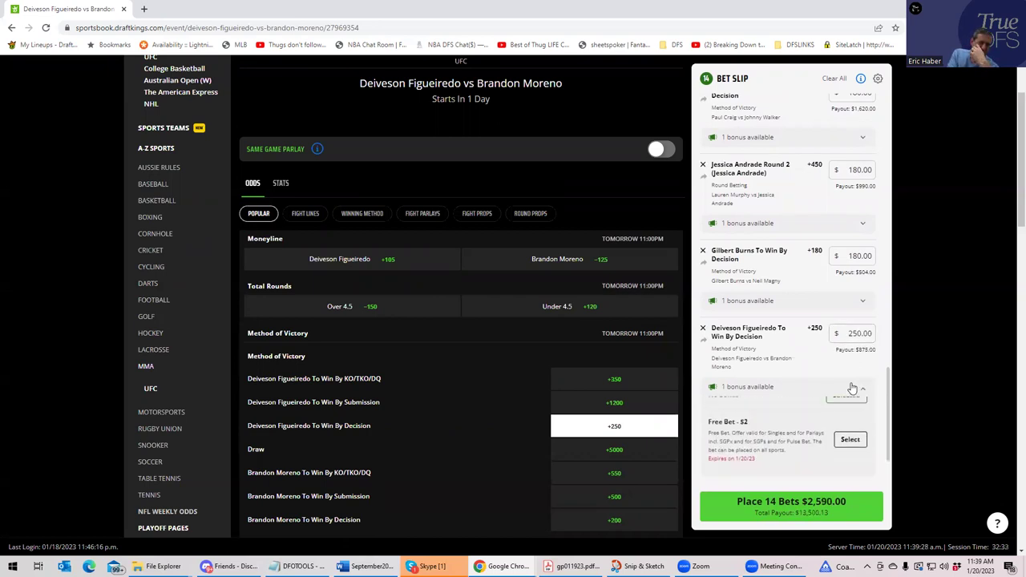
left_click_drag(850, 324, 882, 326)
type("180")
left_click(823, 371)
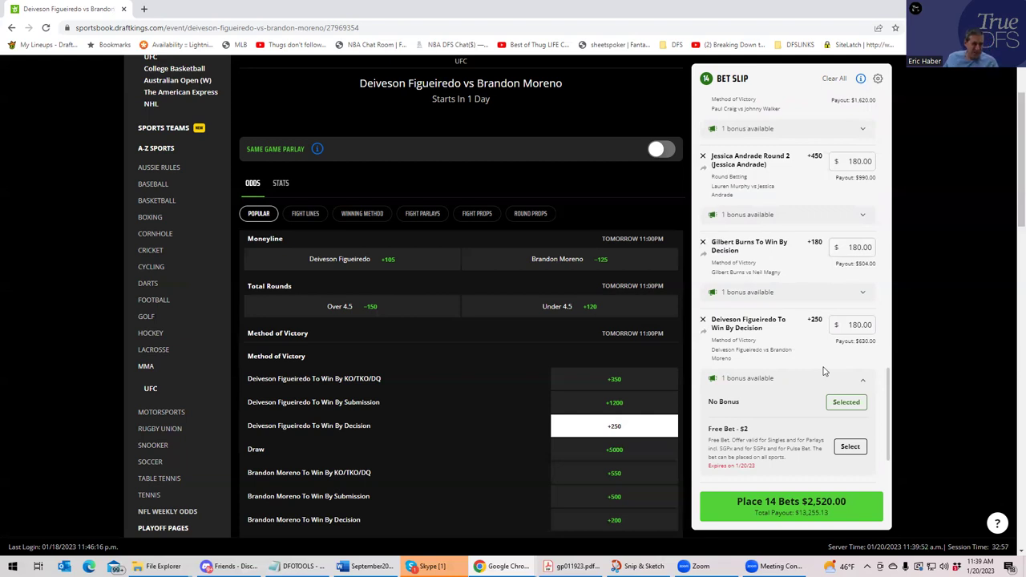
Open the Glover Teixeira vs Jamahal Hill fight odds from further along the list of UFC fights
scroll(489, 345, "up", 2)
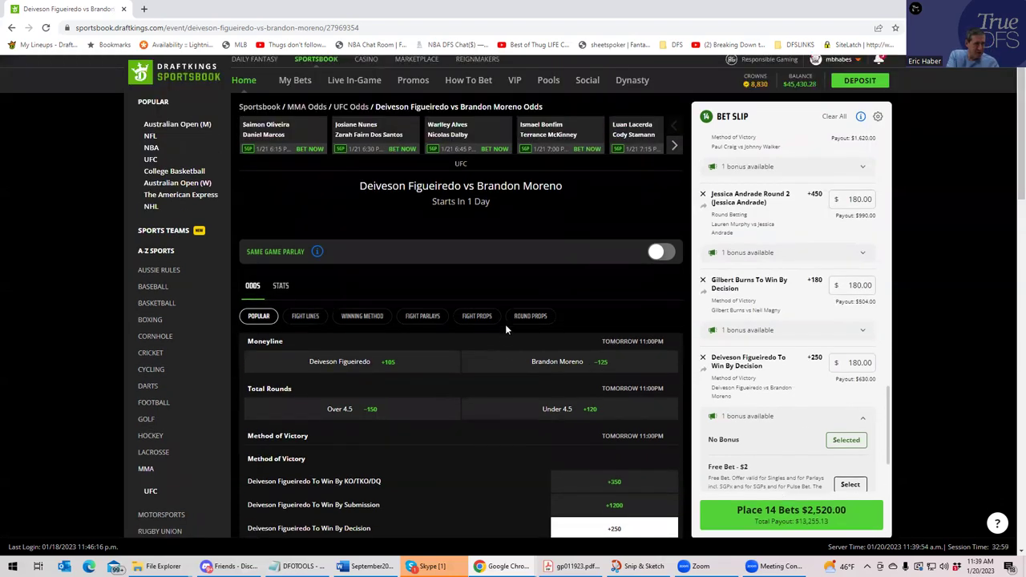
left_click(676, 152)
left_click(676, 153)
left_click(676, 152)
left_click(676, 152)
left_click(676, 152)
left_click(676, 152)
left_click(676, 153)
left_click(676, 152)
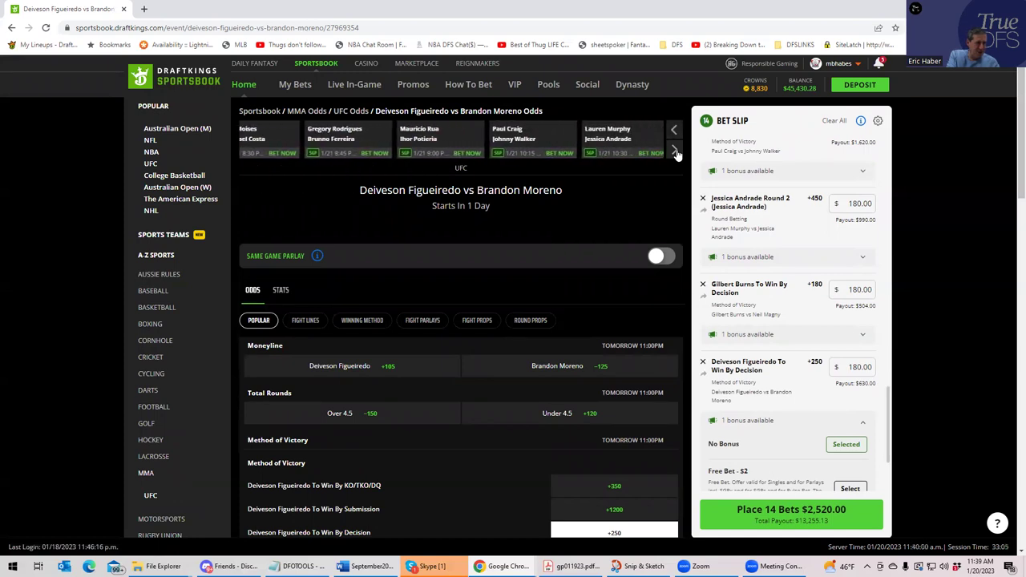
left_click(676, 153)
left_click(676, 152)
left_click(676, 152)
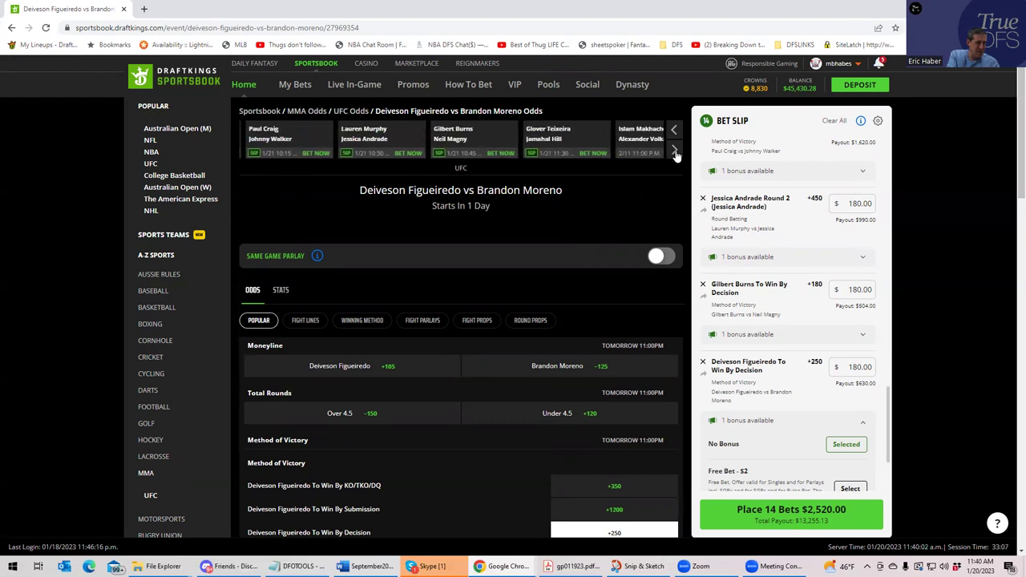
left_click(676, 152)
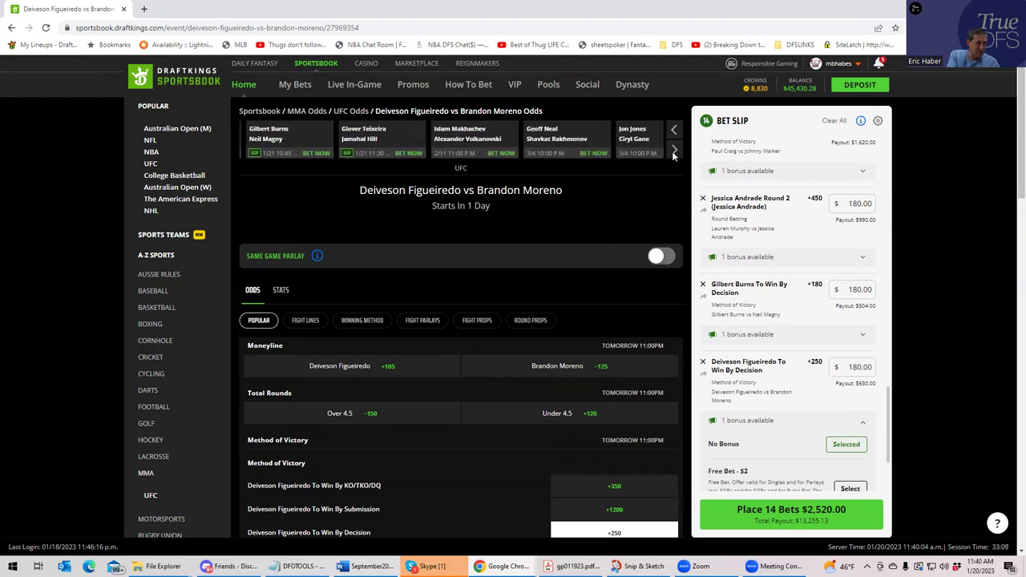
left_click(367, 138)
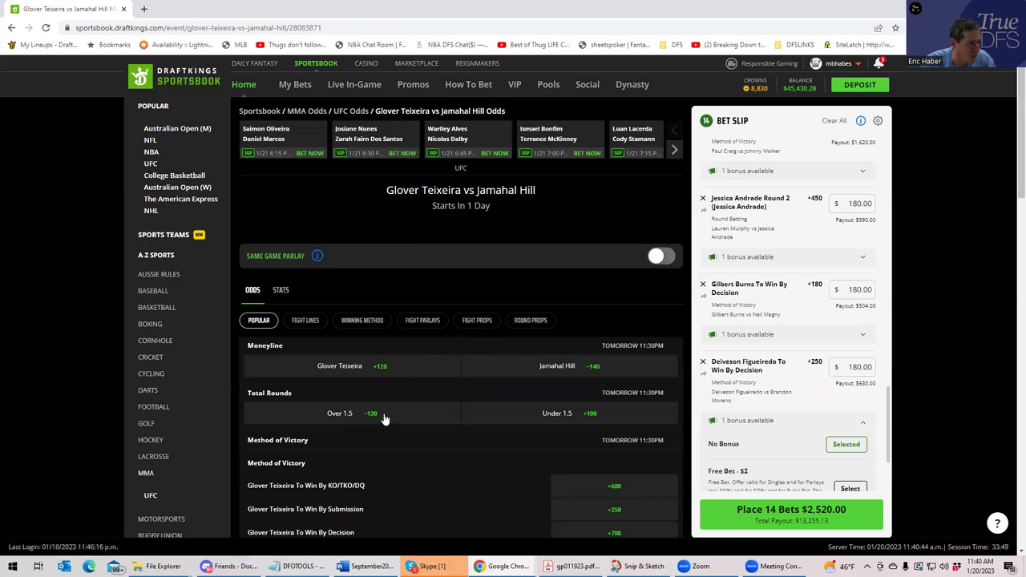
Add Over 1.5 total rounds for Glover Teixeira vs Jamahal Hill to the bet slip with a $180 stake
left_click(479, 323)
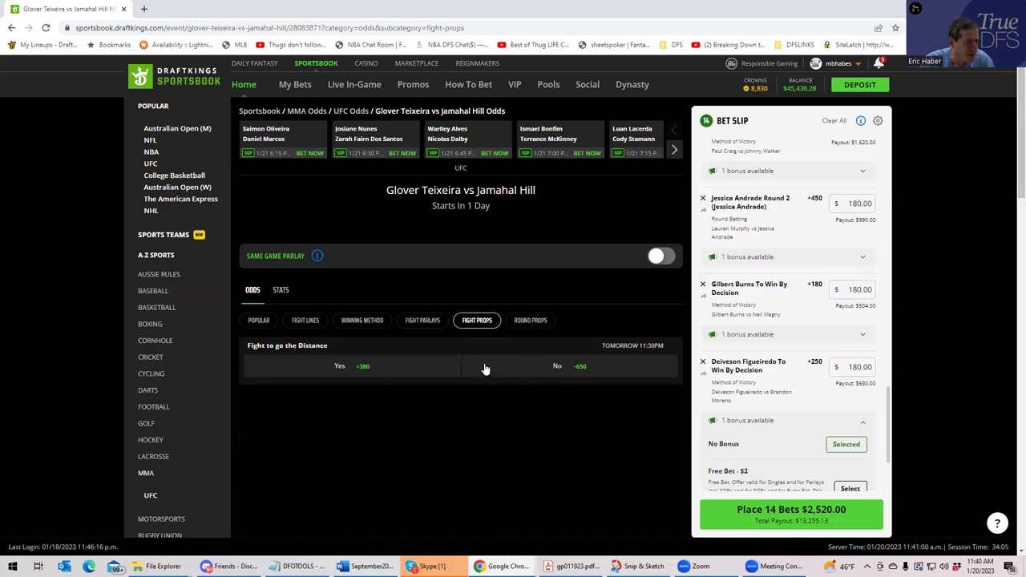
left_click(260, 322)
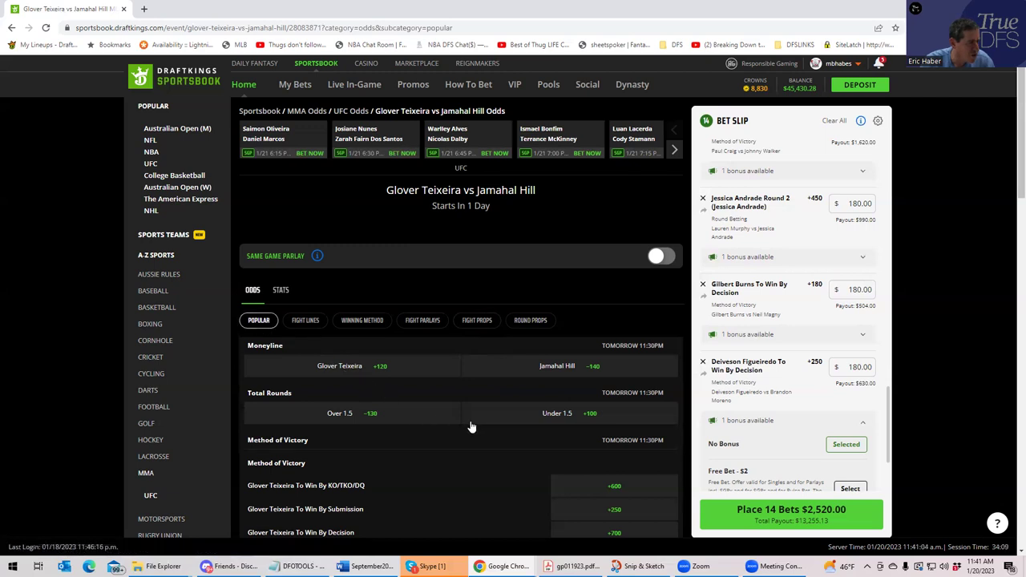
left_click(373, 413)
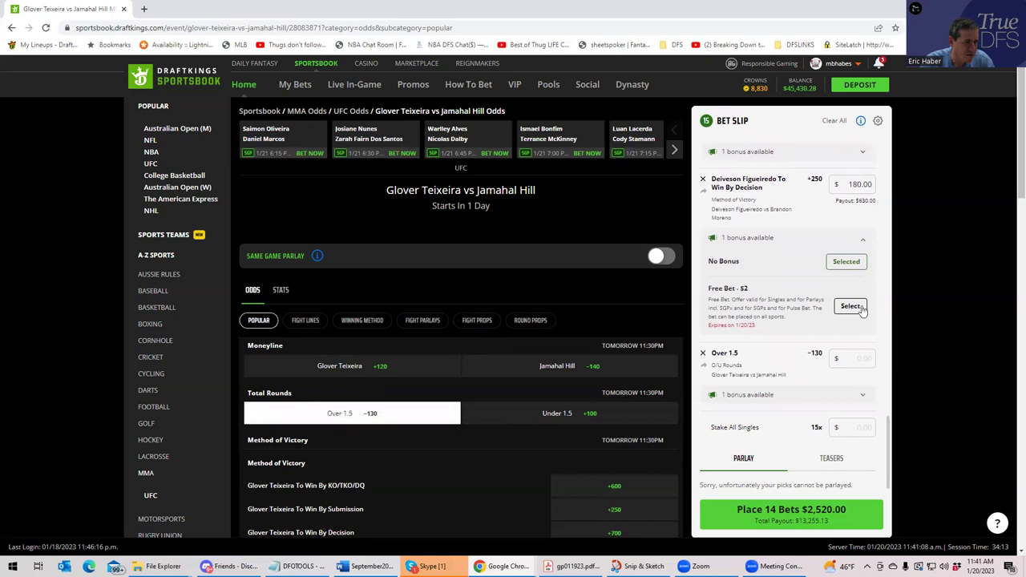
left_click(851, 359)
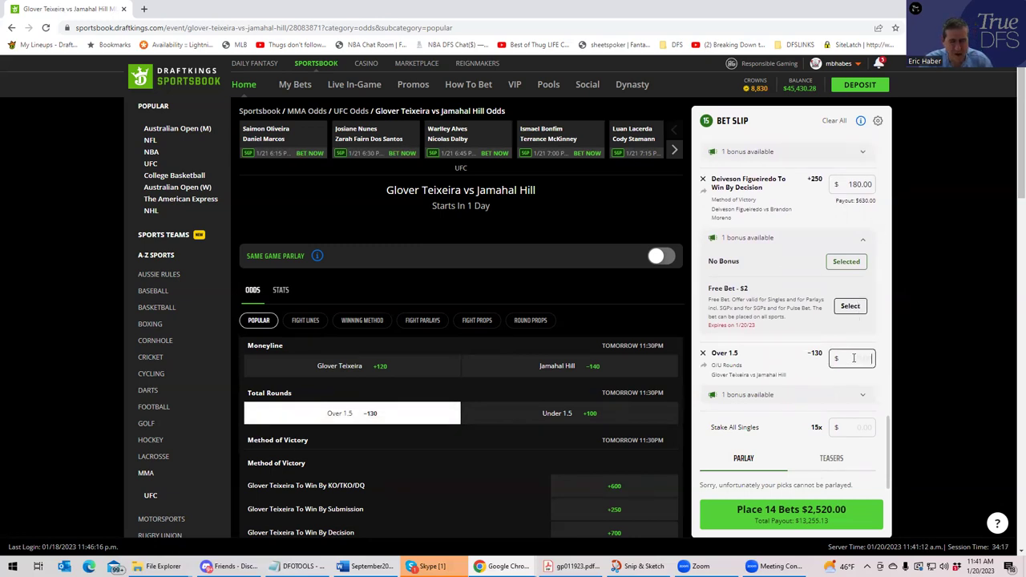
type("180")
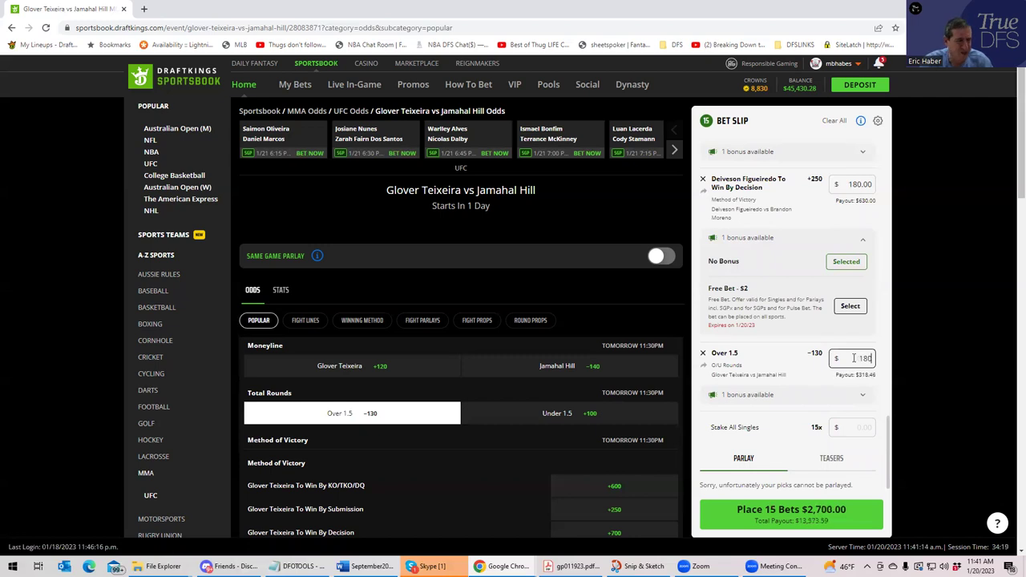
left_click(828, 389)
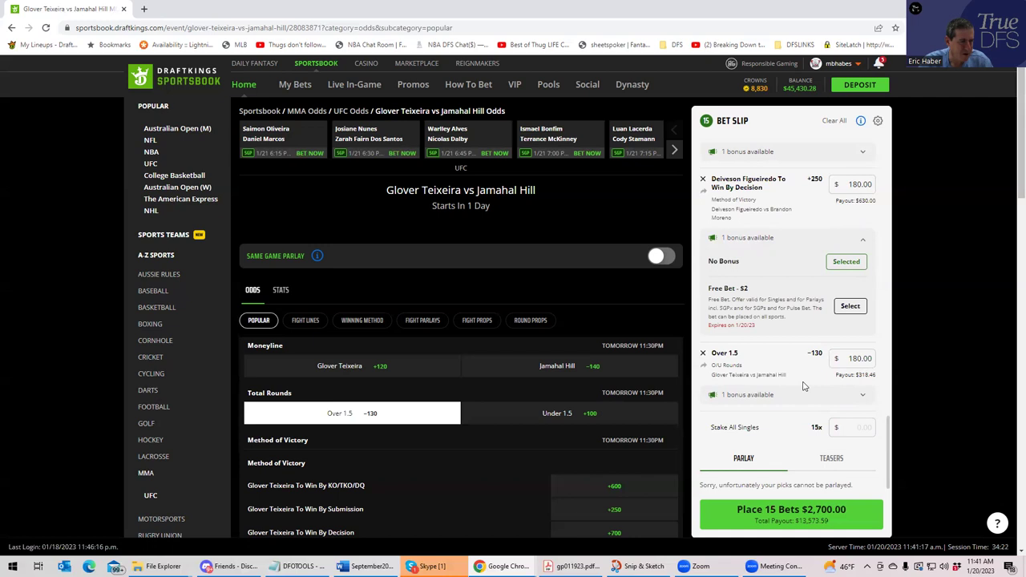
Review the picks in the bet slip, set the stake for all singles to $180, and place the 15 bets
left_click(862, 428)
left_click_drag(884, 467, 916, 198)
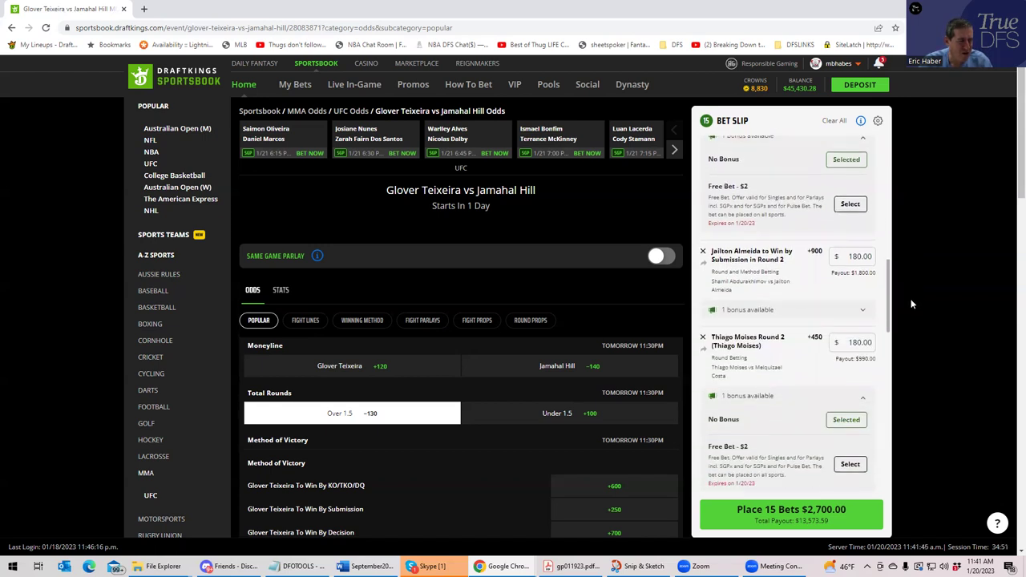
left_click_drag(911, 309, 909, 360)
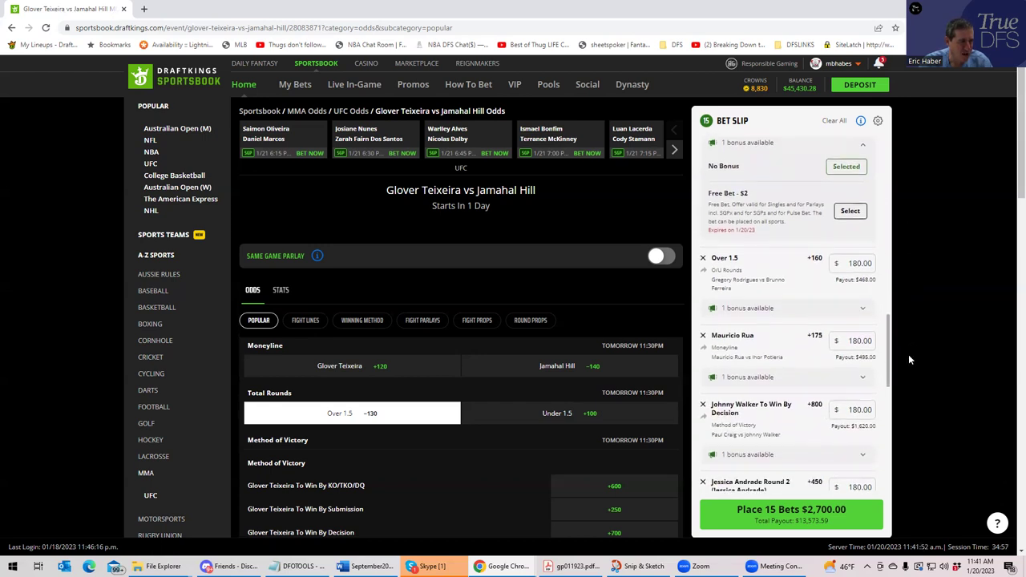
left_click_drag(909, 355, 895, 413)
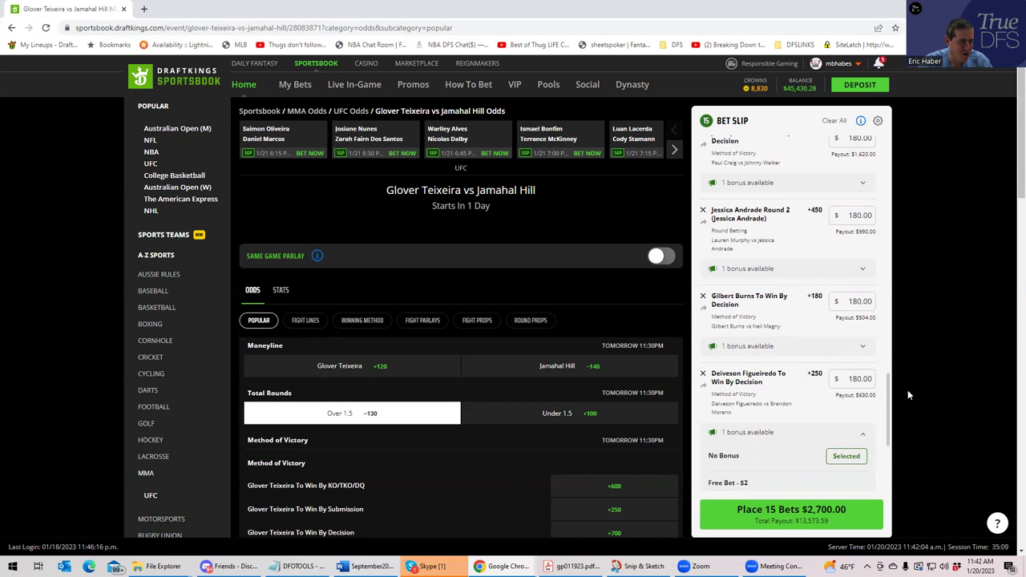
left_click_drag(888, 396, 887, 435)
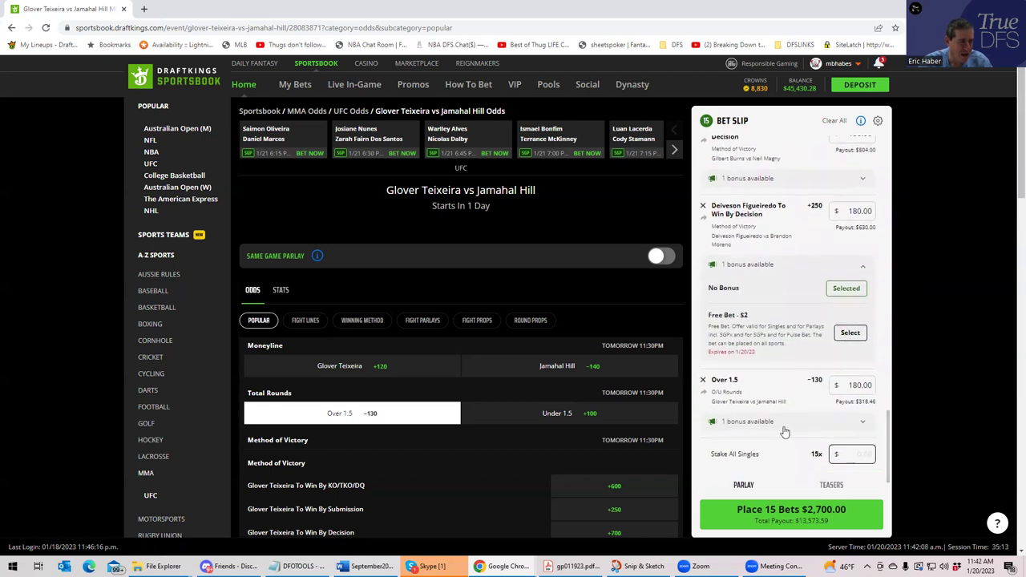
left_click(848, 451)
type("180")
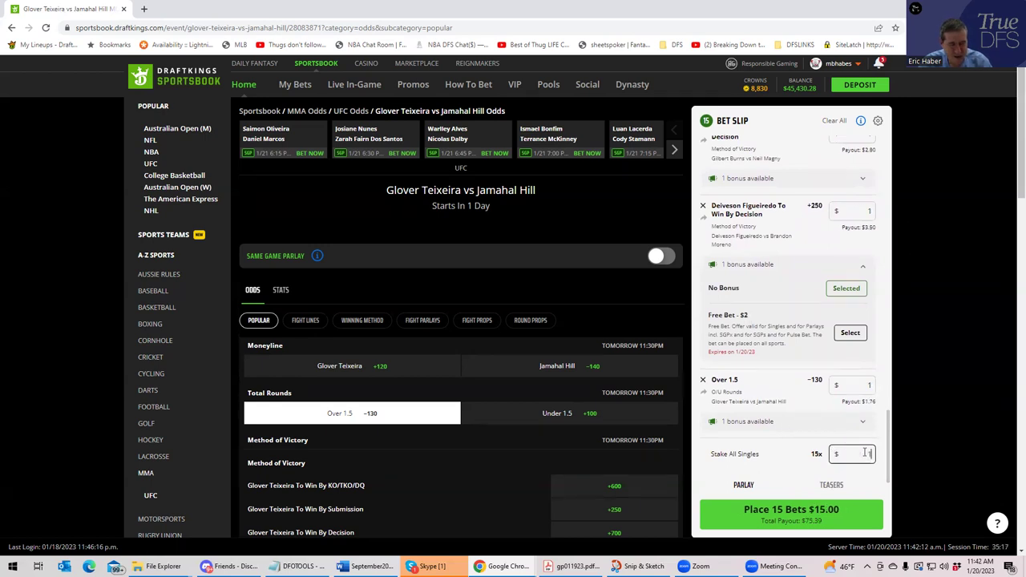
left_click(802, 514)
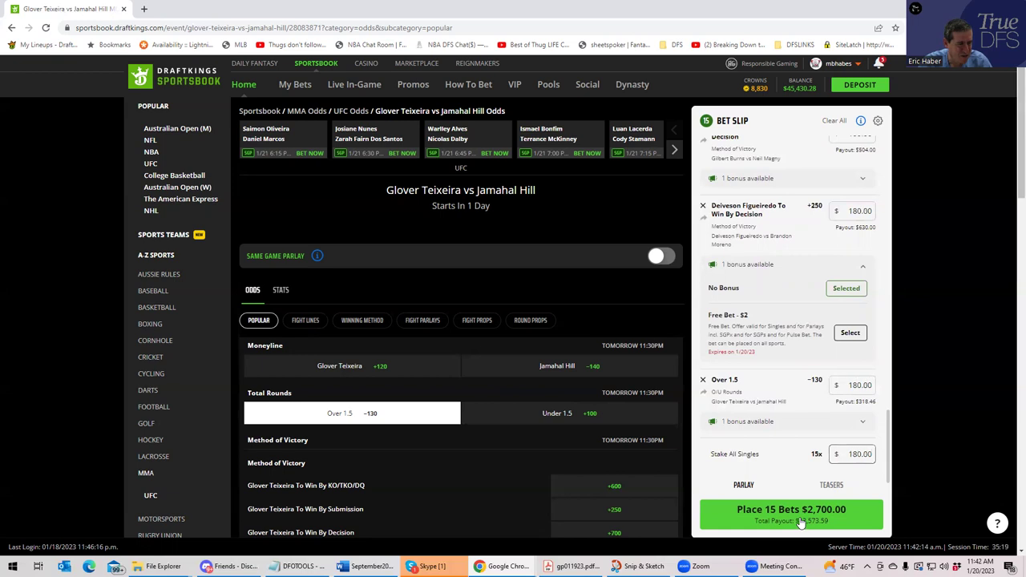